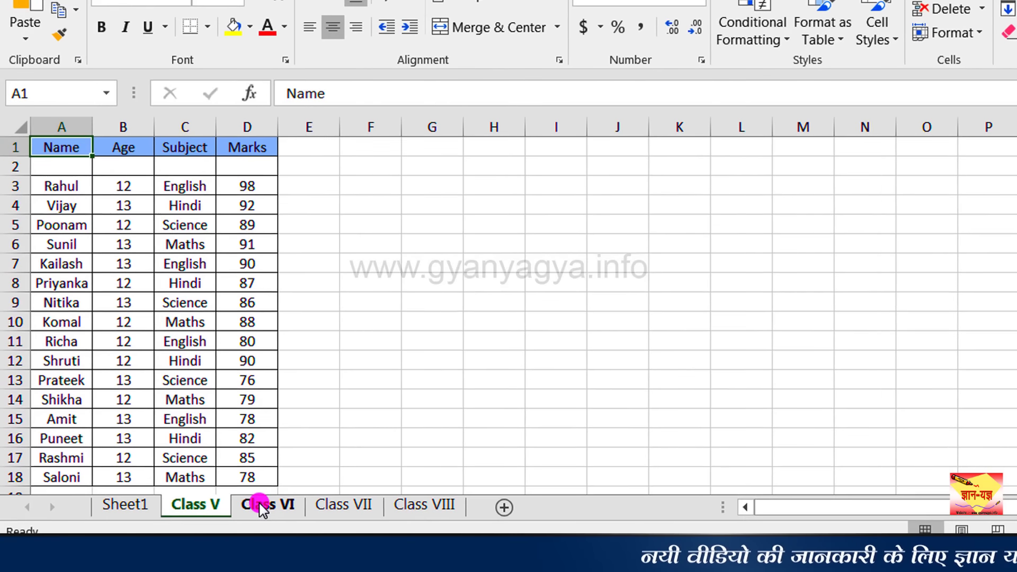
# - Look over the student tables on the Class VI and Class VII sheets
pyautogui.click(259, 505)
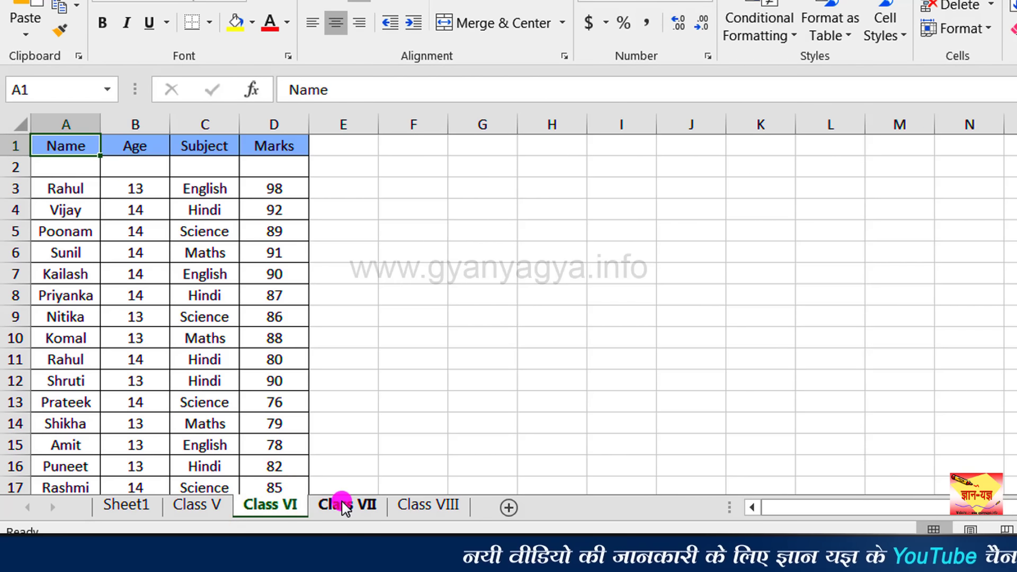
pyautogui.click(342, 503)
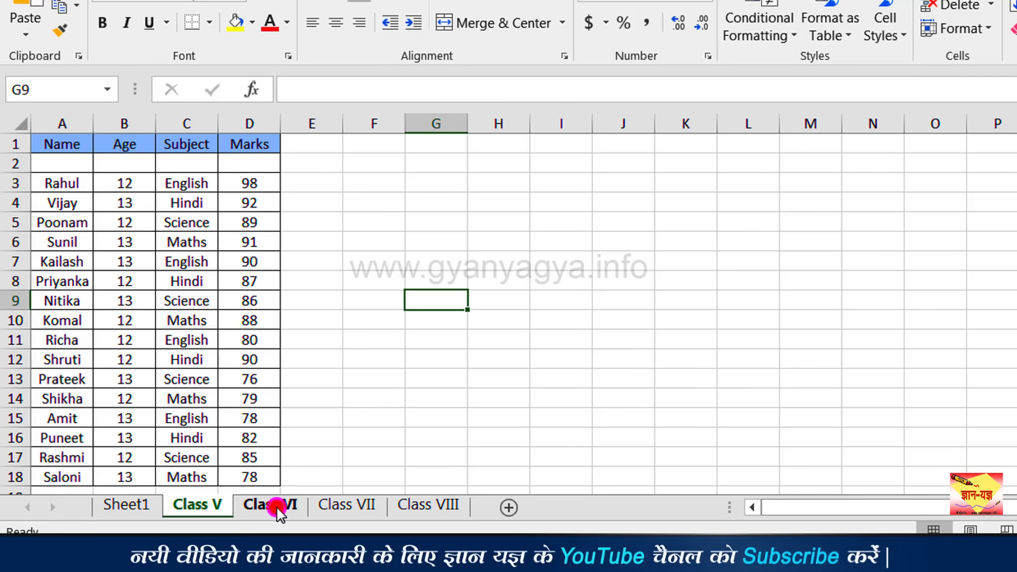
pyautogui.click(278, 506)
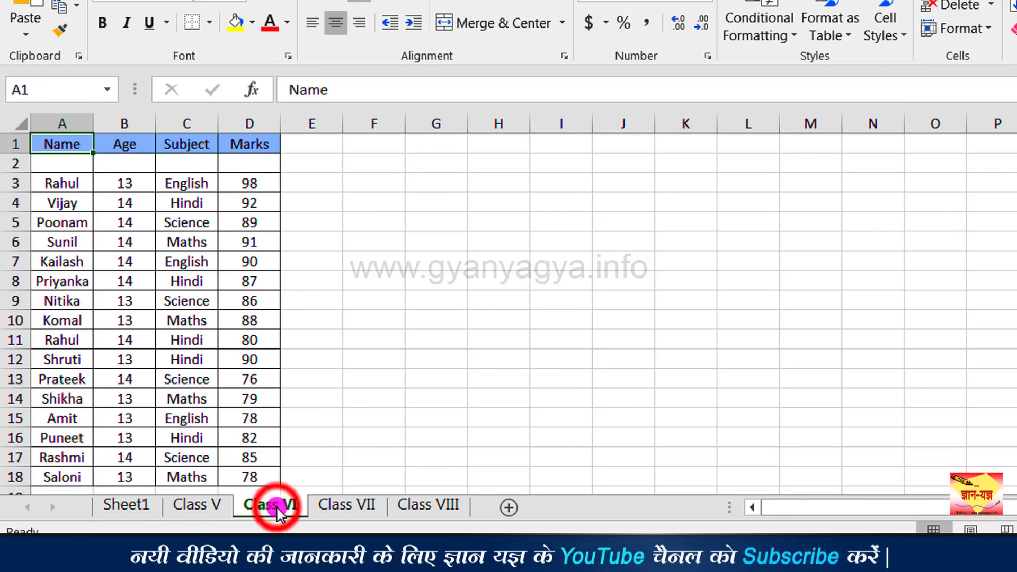
# - Name the student table in A1:D18 of the Class V sheet "fifth"
pyautogui.click(195, 504)
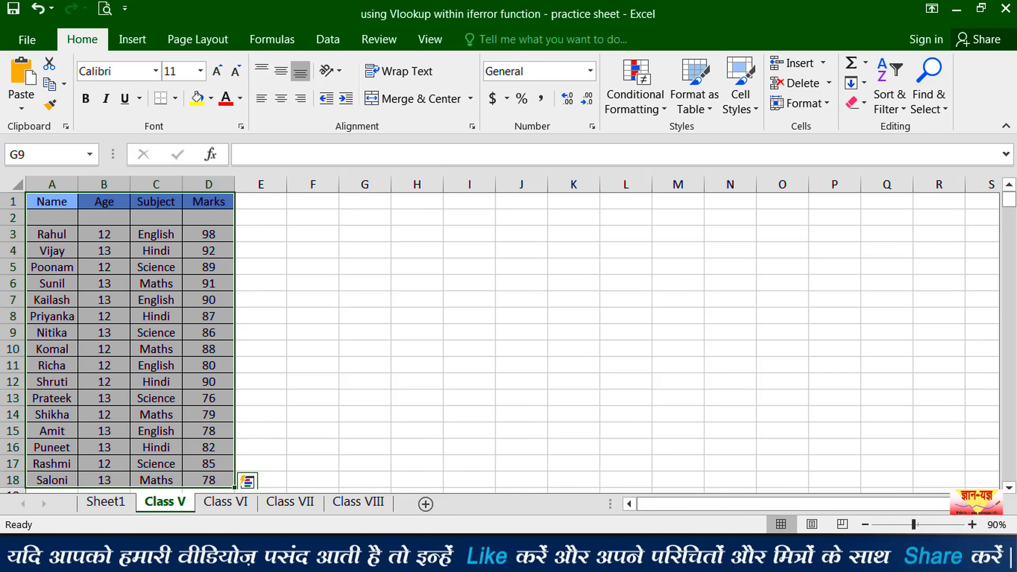
pyautogui.click(52, 154)
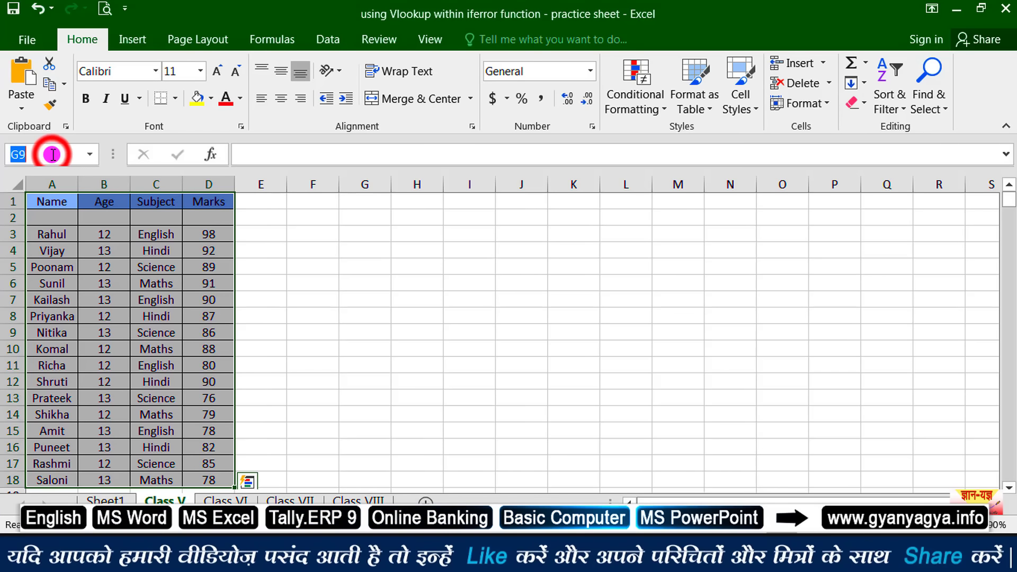
pyautogui.press('BackSpace')
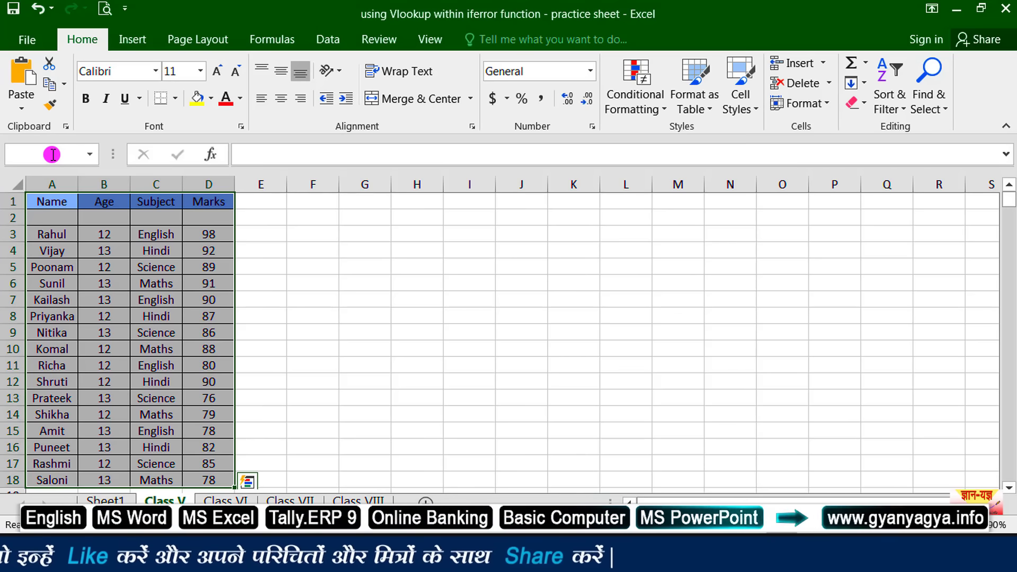
pyautogui.write('fi')
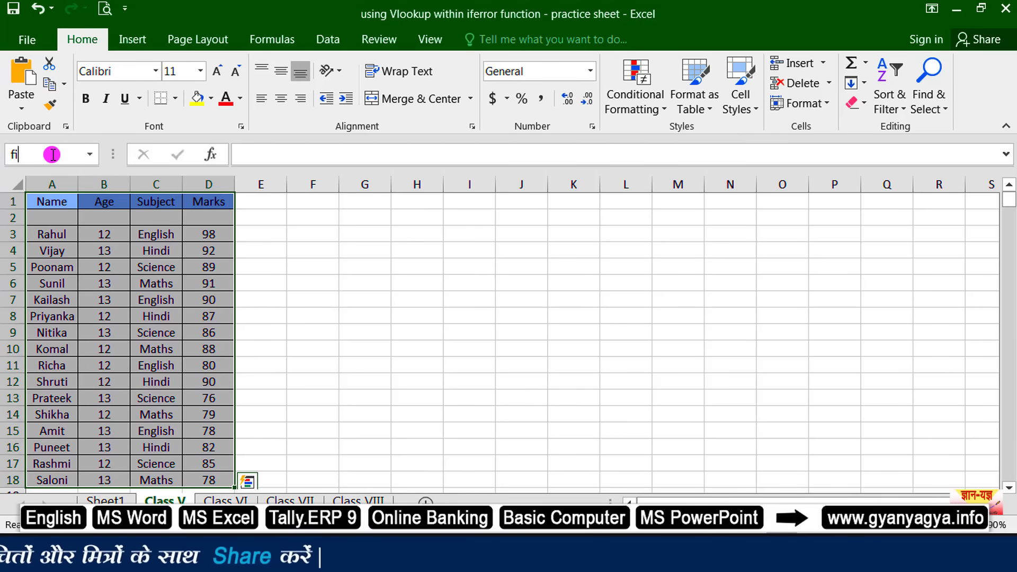
pyautogui.write('fth')
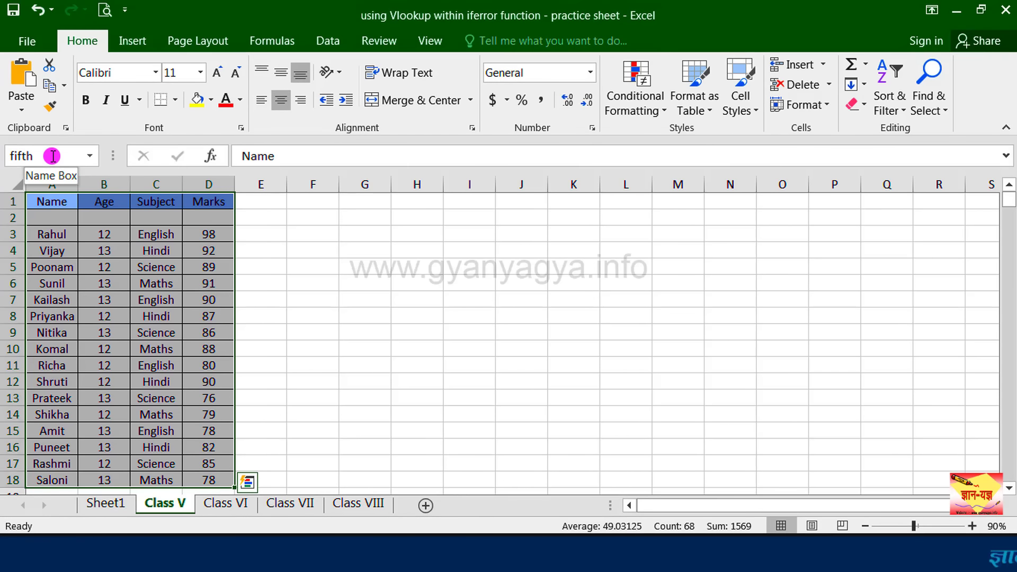
pyautogui.press('Return')
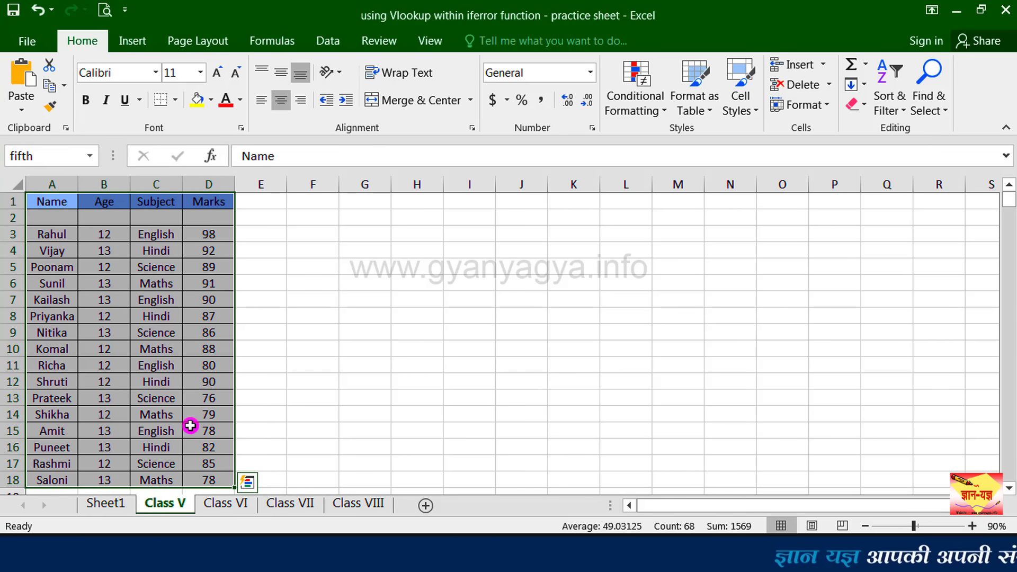
# - Enter the name of the first student in the Class V table in cell A3 of Sheet1
pyautogui.click(227, 503)
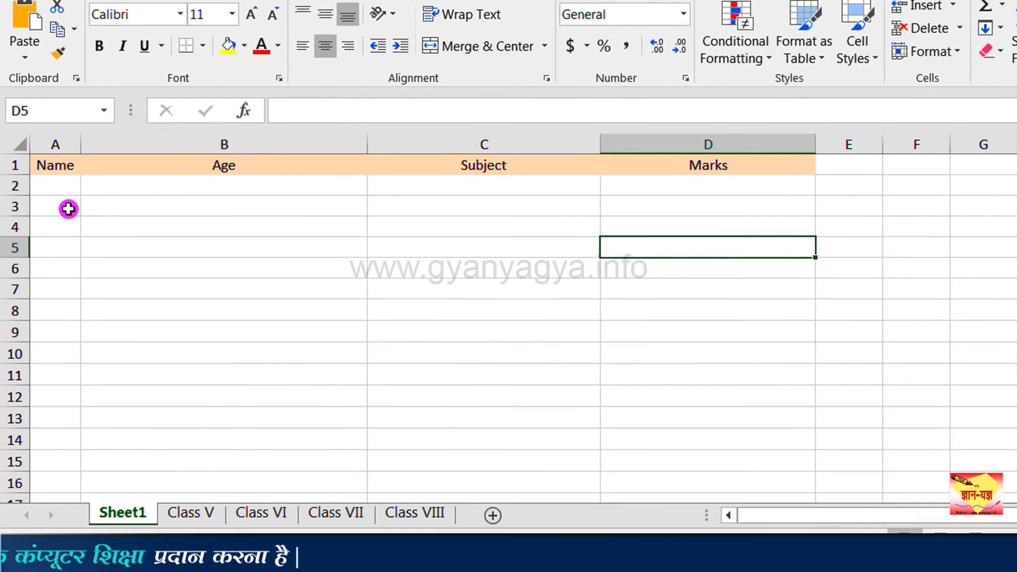
pyautogui.click(58, 241)
pyautogui.write('Rahul')
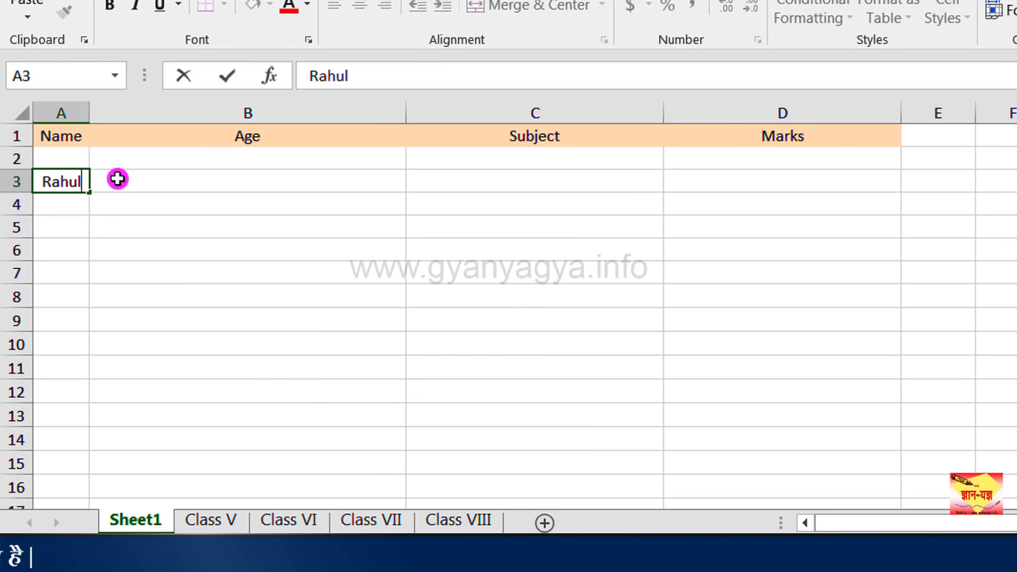
# - Start a VLOOKUP formula in the Age cell B3 with A3 as the lookup value
pyautogui.click(328, 185)
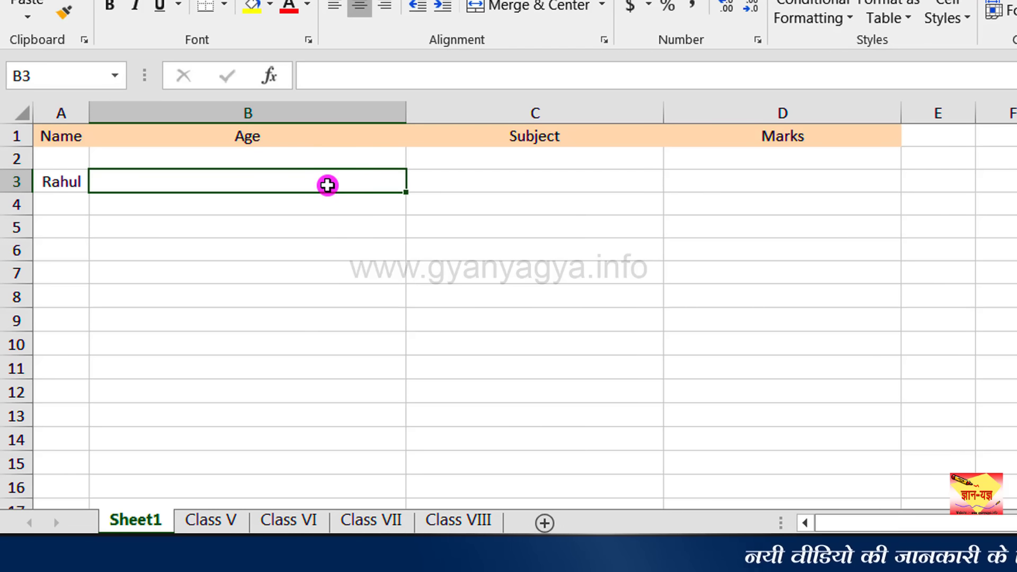
pyautogui.write('1')
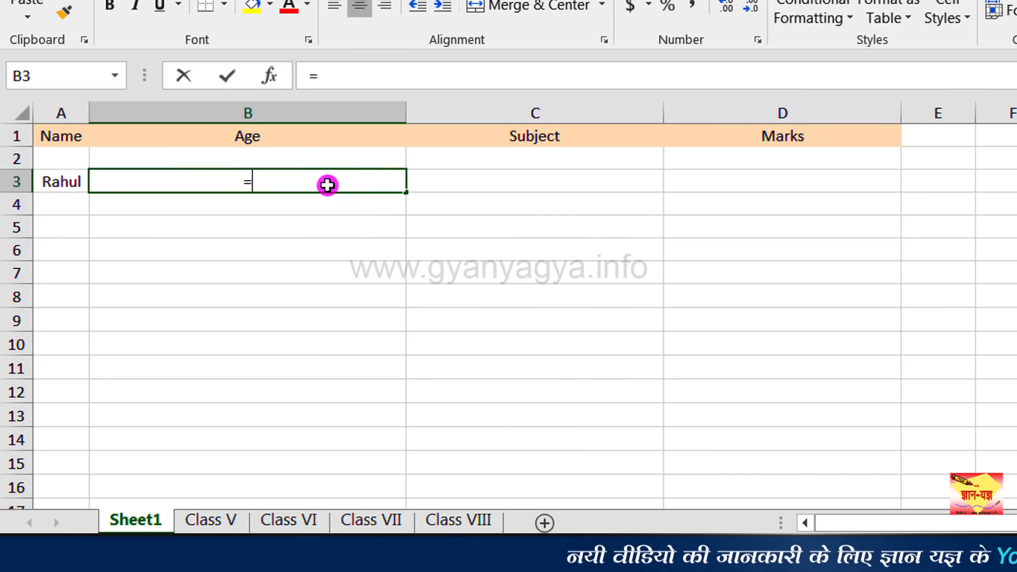
pyautogui.write('=')
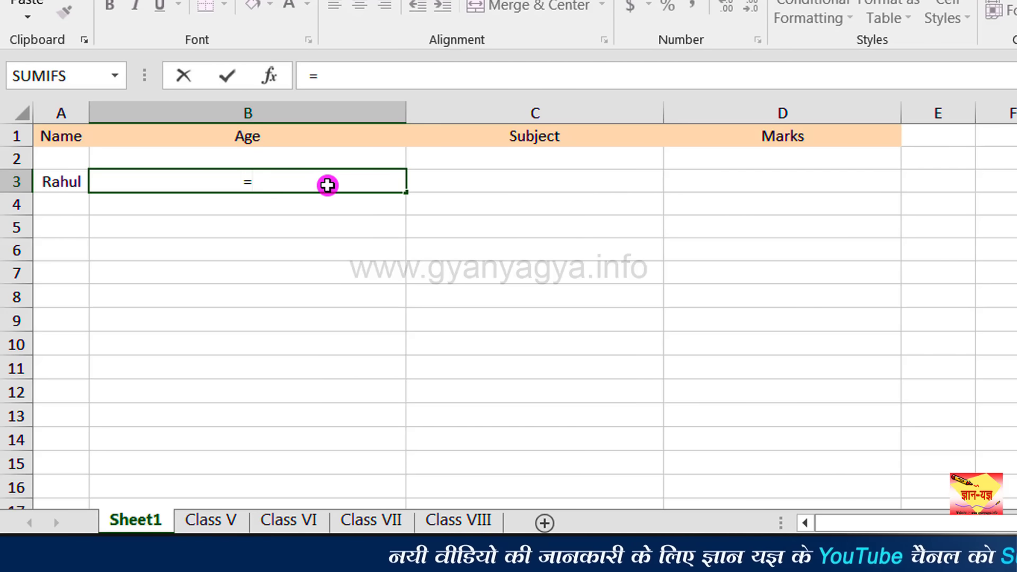
pyautogui.write('v')
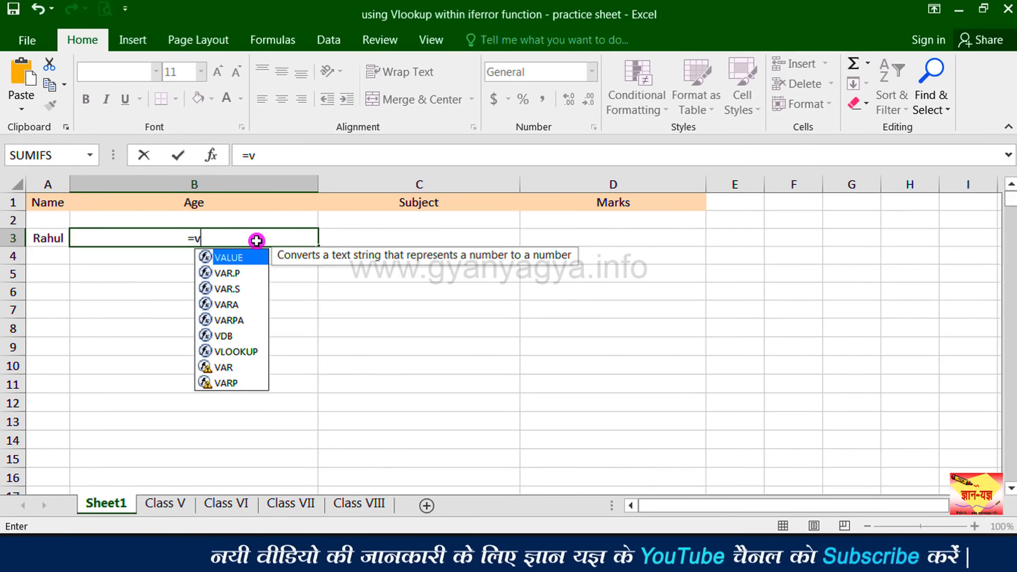
pyautogui.write('l')
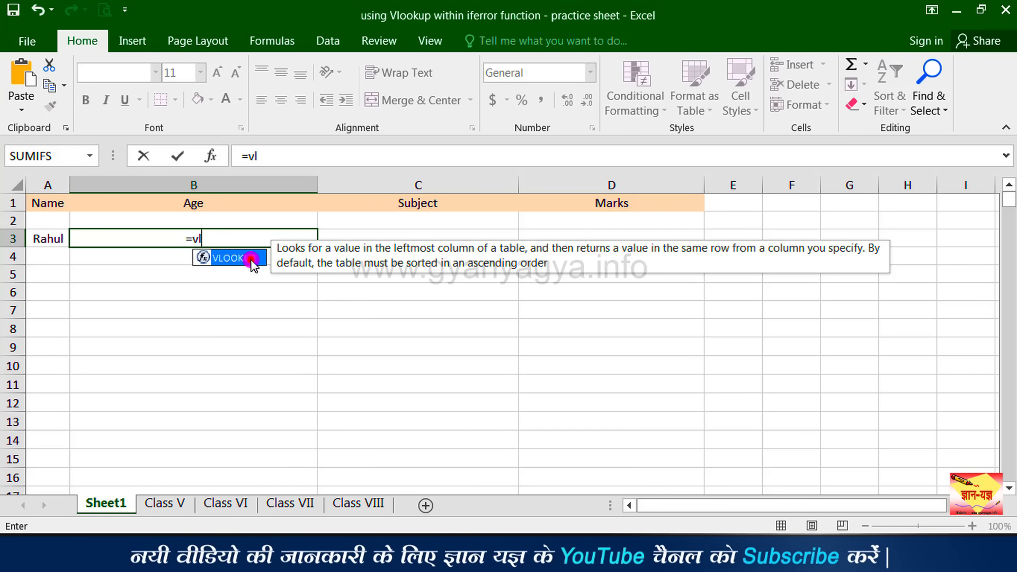
pyautogui.doubleClick(252, 259)
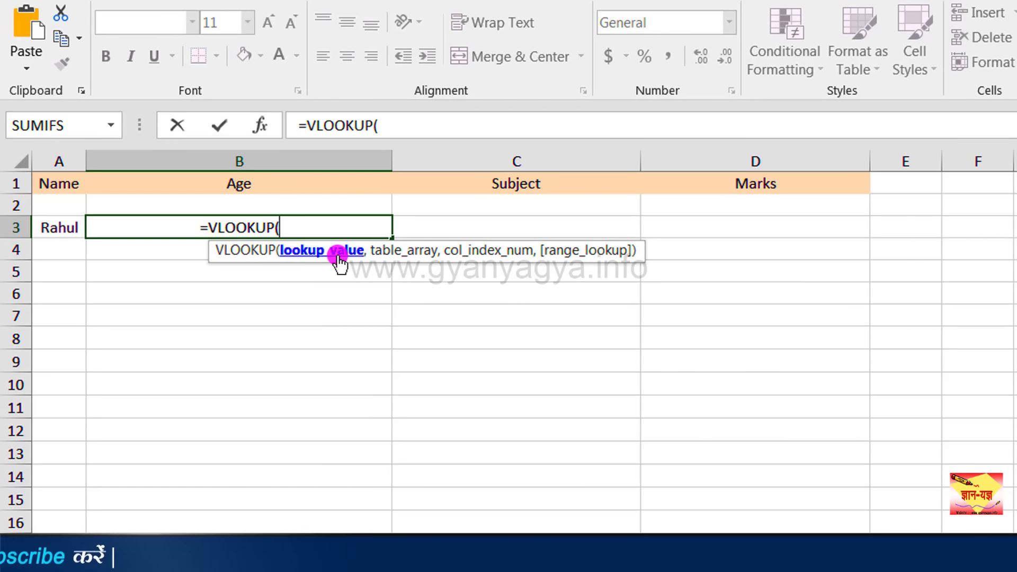
pyautogui.click(62, 228)
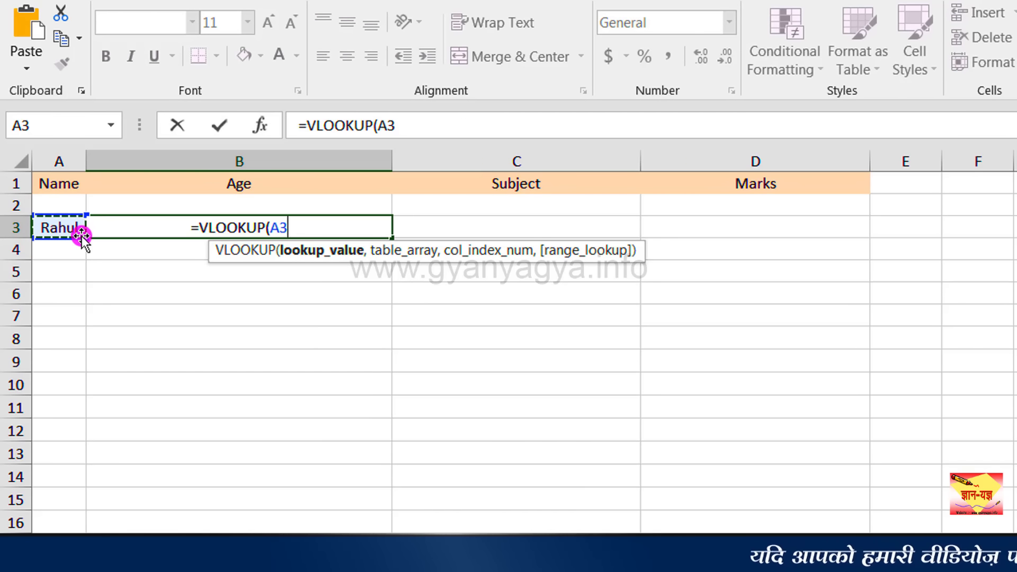
pyautogui.write(',')
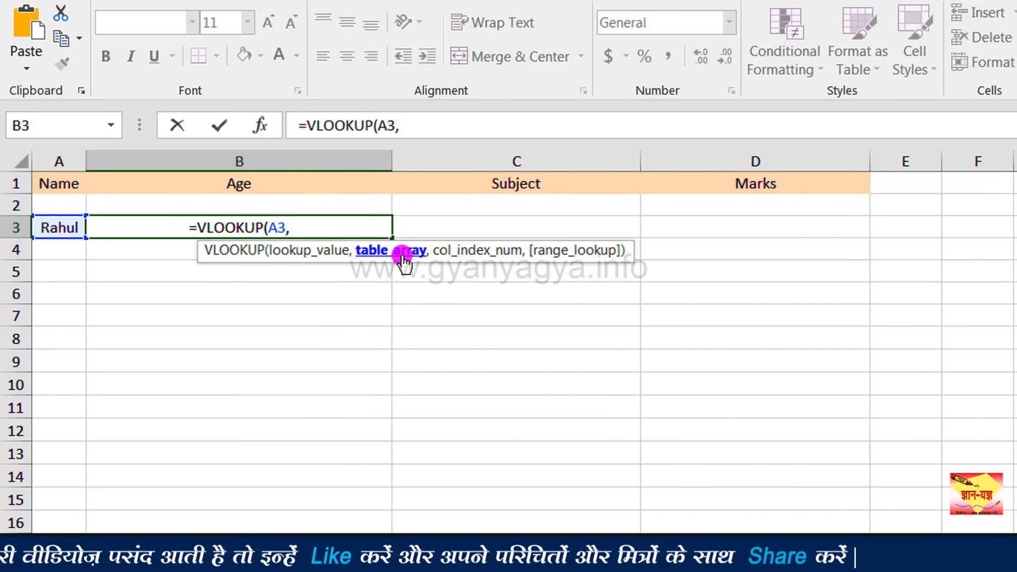
# - Give the VLOOKUP formula the named range fifth as table array and 2 as column index number
pyautogui.write('fi')
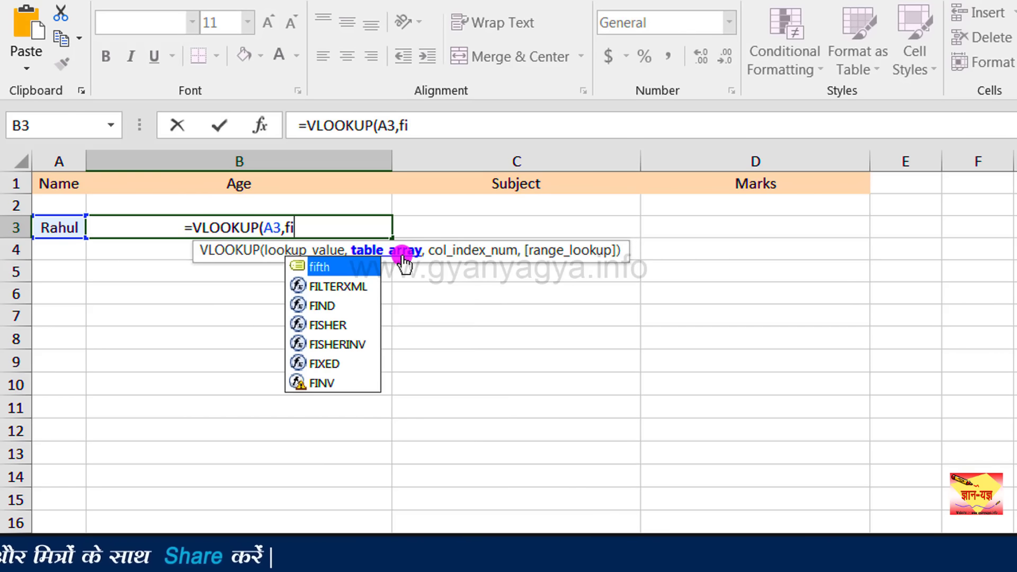
pyautogui.write('f')
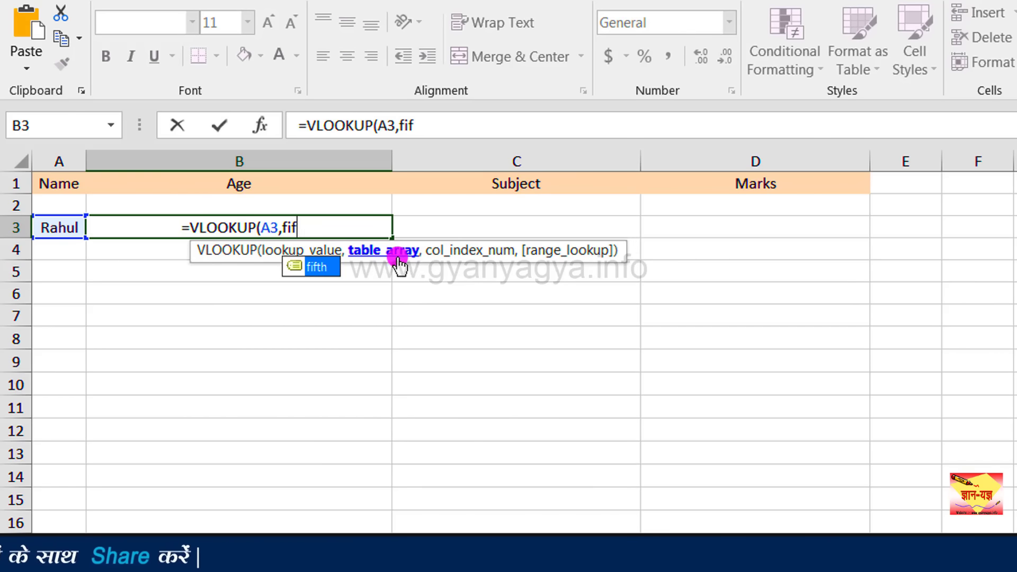
pyautogui.doubleClick(326, 269)
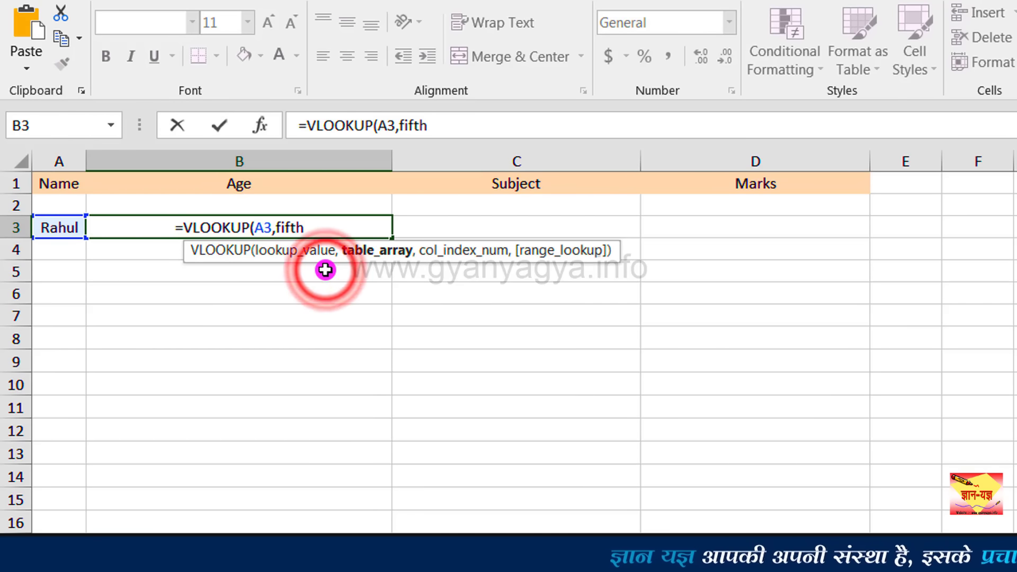
pyautogui.write(',')
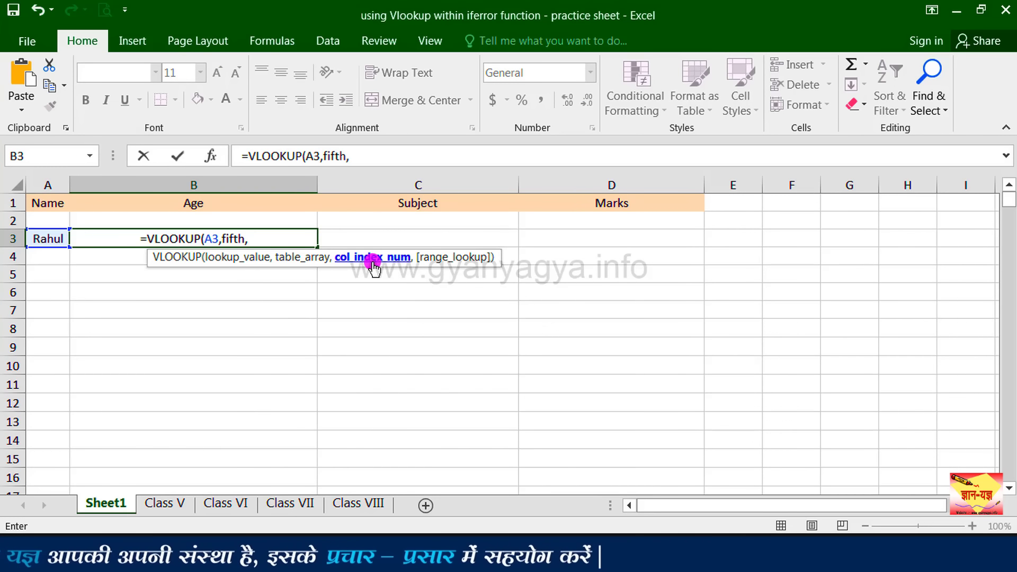
pyautogui.write('2')
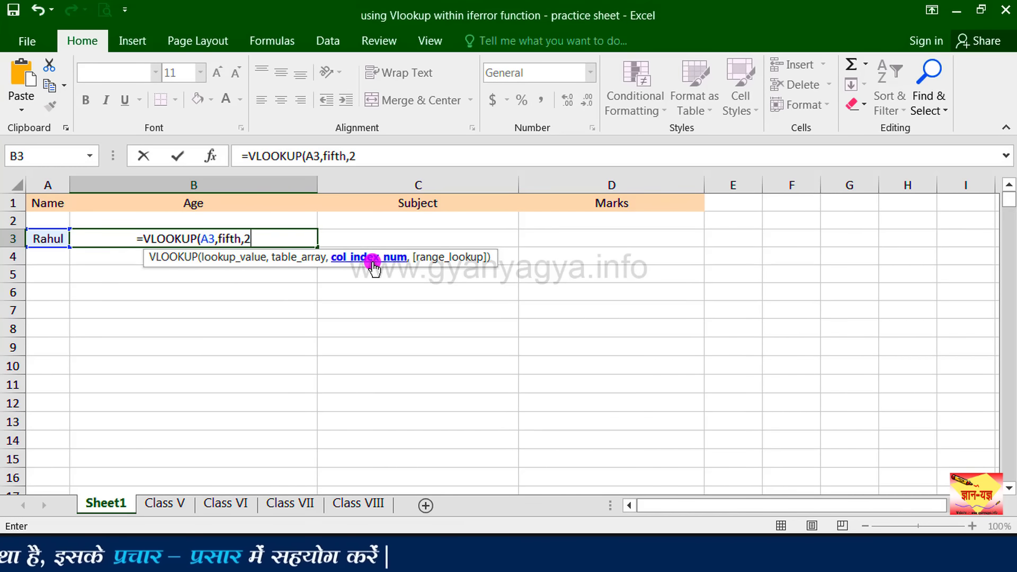
# - Set the range lookup to FALSE for an exact match and complete the VLOOKUP formula in B3
pyautogui.click(277, 239)
pyautogui.write(',')
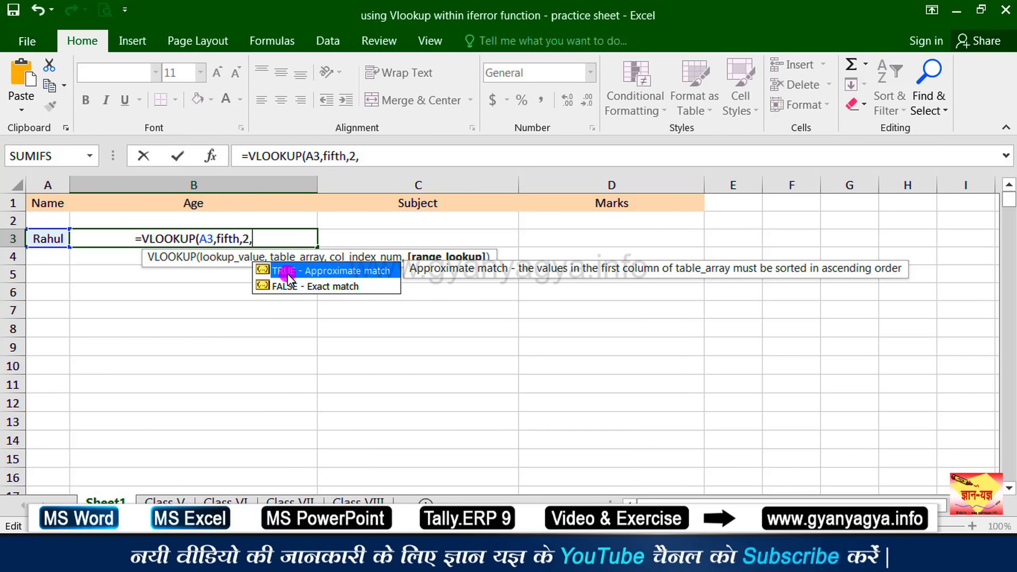
pyautogui.doubleClick(317, 288)
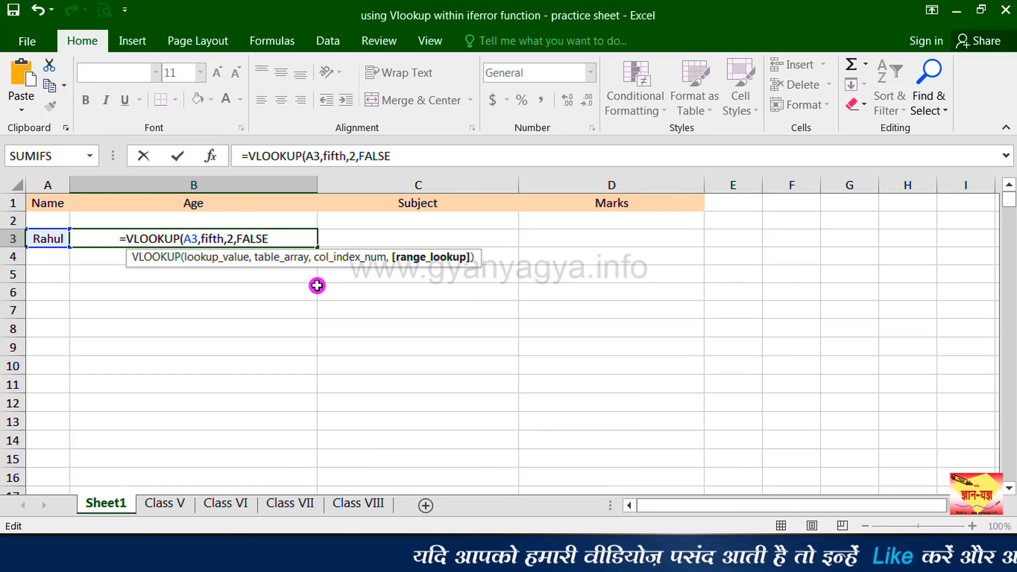
pyautogui.write(')')
pyautogui.press('Return')
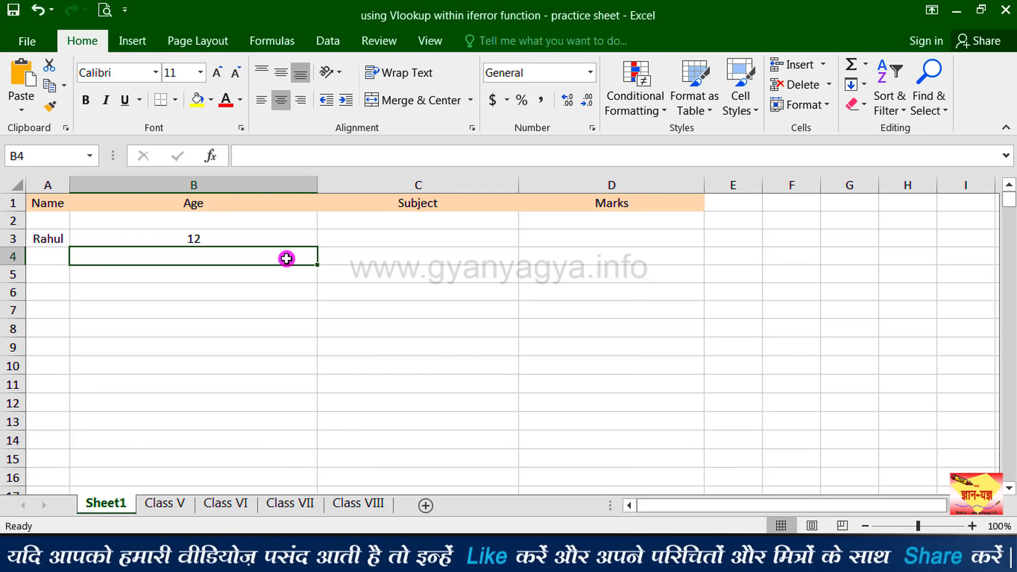
# - Trace the B3 formula to the fifth range on Class V, check the student's row, and return to Sheet1
pyautogui.click(276, 240)
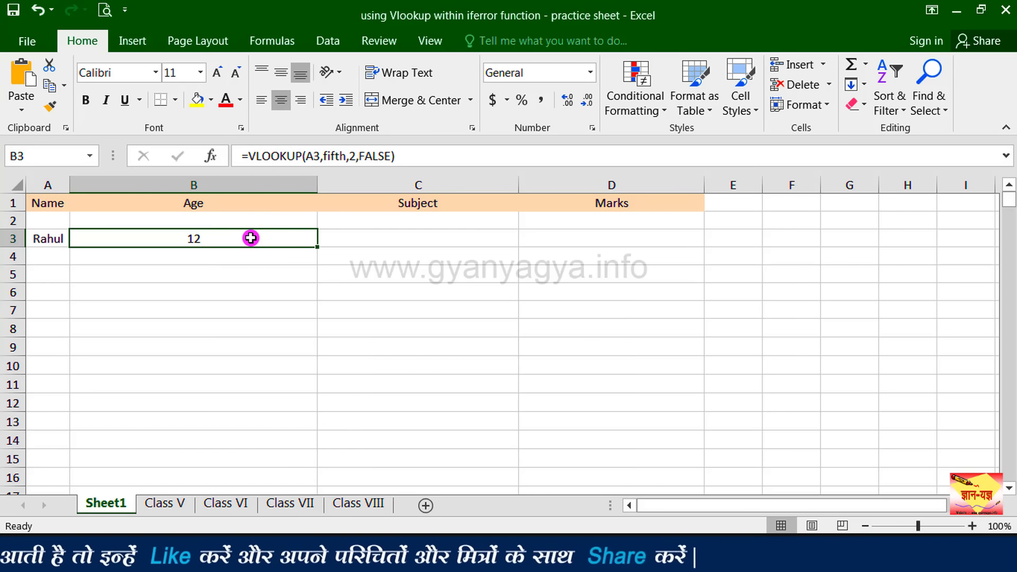
pyautogui.hotkey('ctrl', '[')
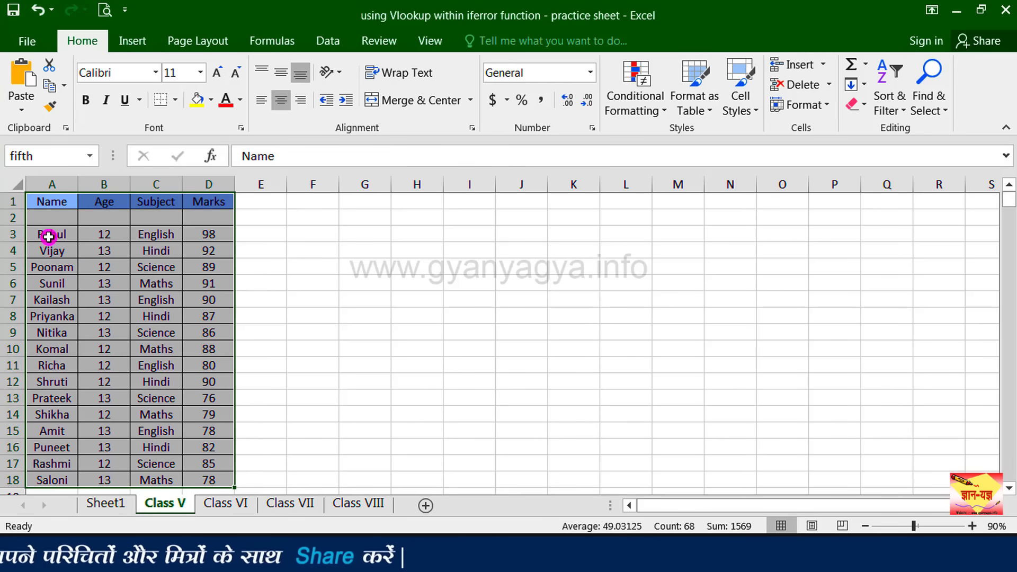
pyautogui.moveTo(50, 234); pyautogui.dragTo(199, 233)
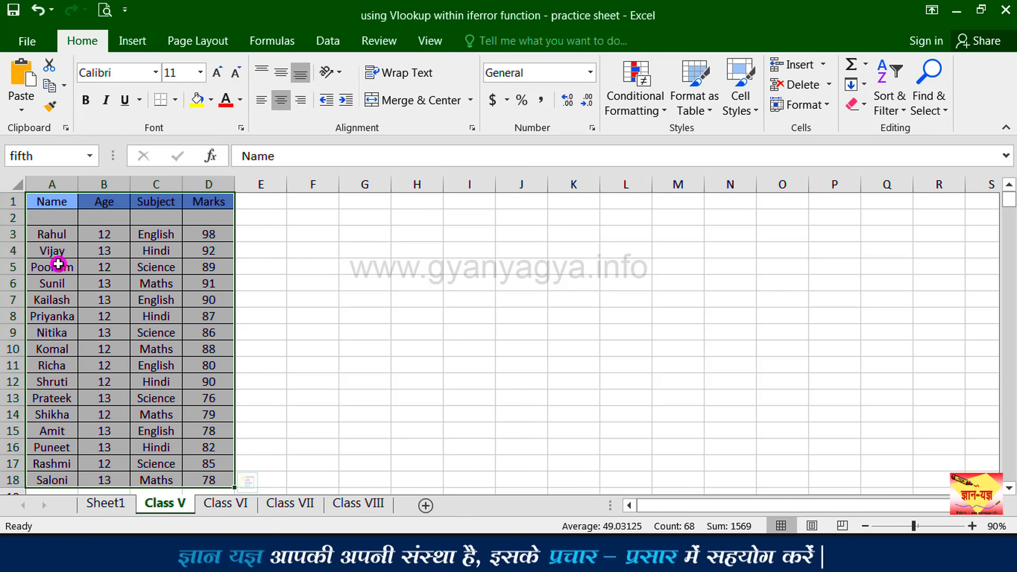
pyautogui.click(109, 503)
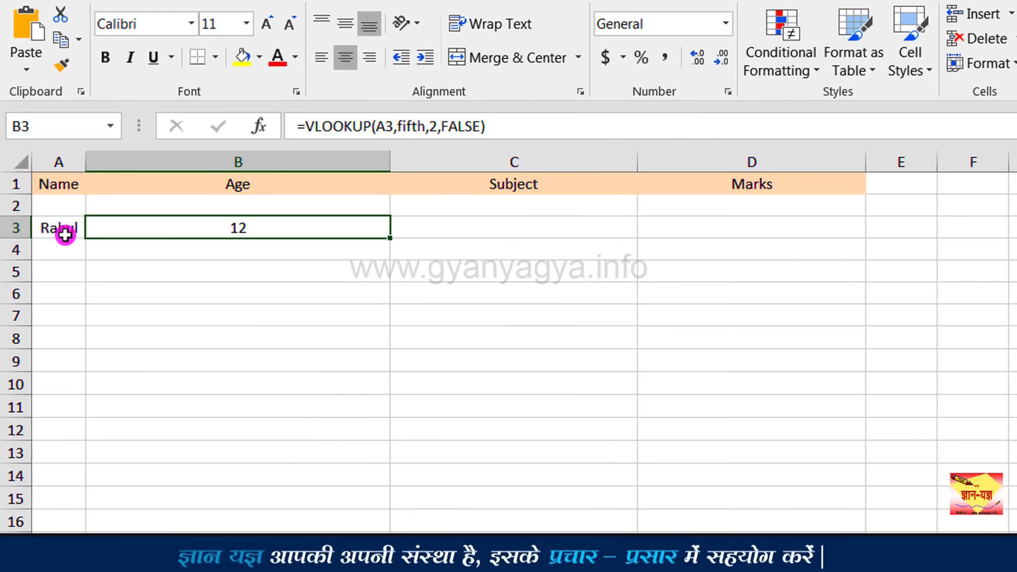
# - Replace the name in A3 with a student name missing from the Class V table and inspect the lookup in B3
pyautogui.click(53, 242)
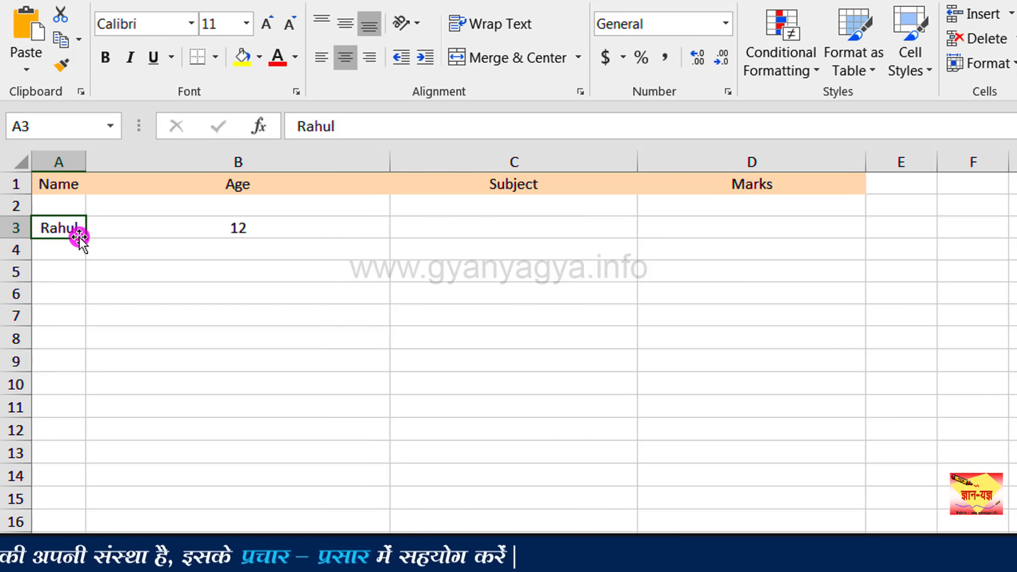
pyautogui.write('Ruchi')
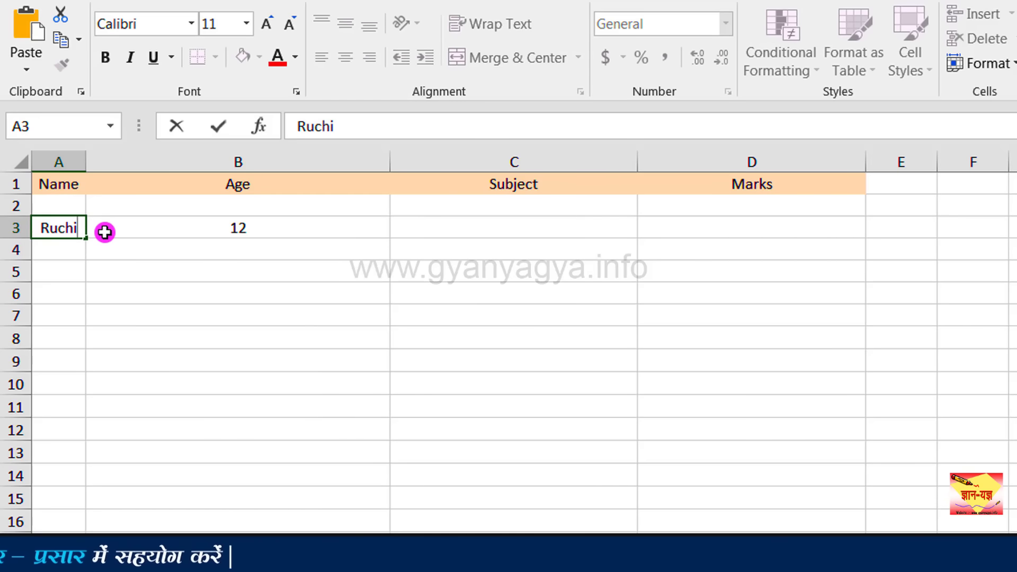
pyautogui.press('Return')
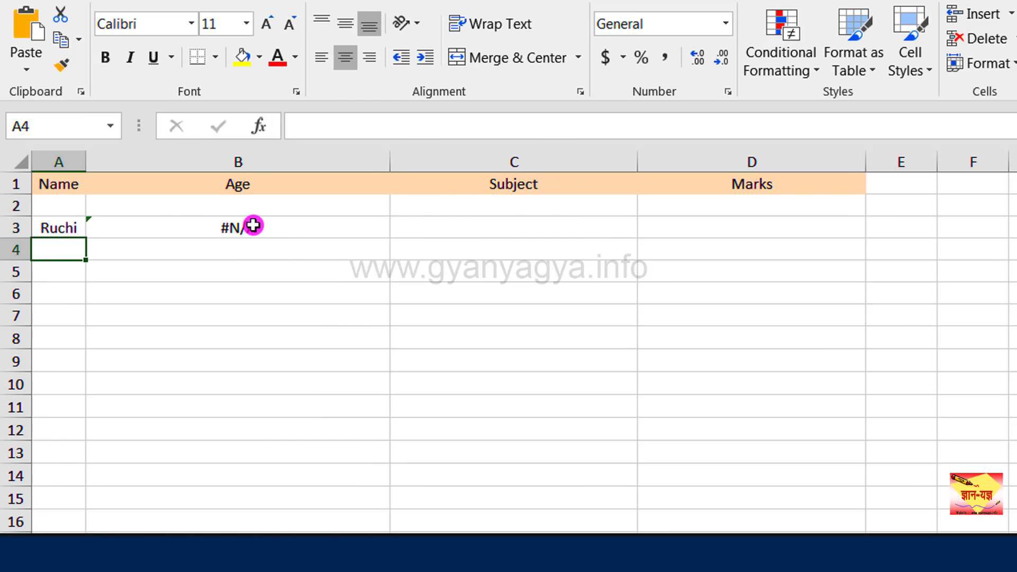
pyautogui.click(297, 228)
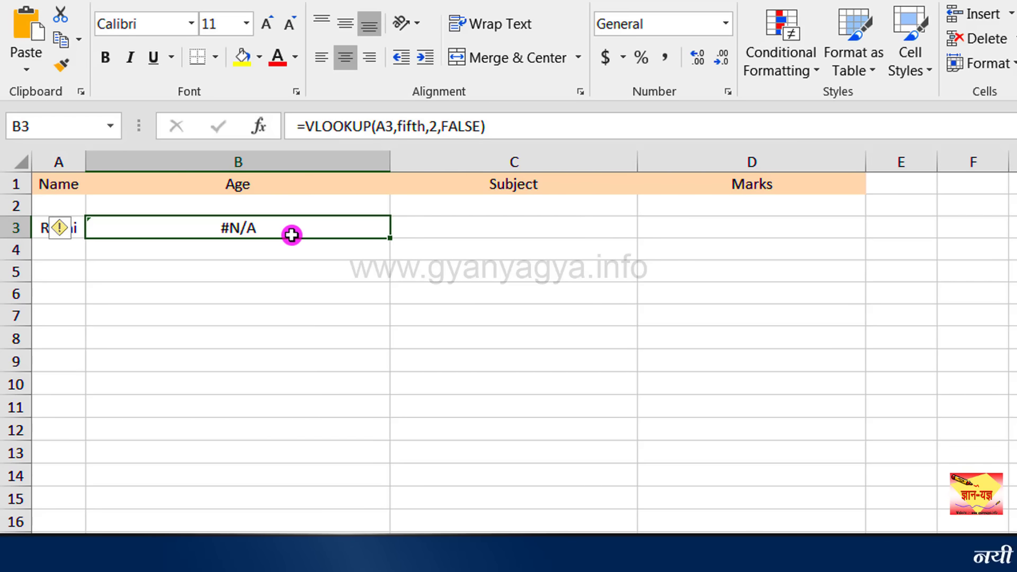
# - Replace the name in A3 with a Class VI student's name and clear the formula from B3
pyautogui.click(313, 231)
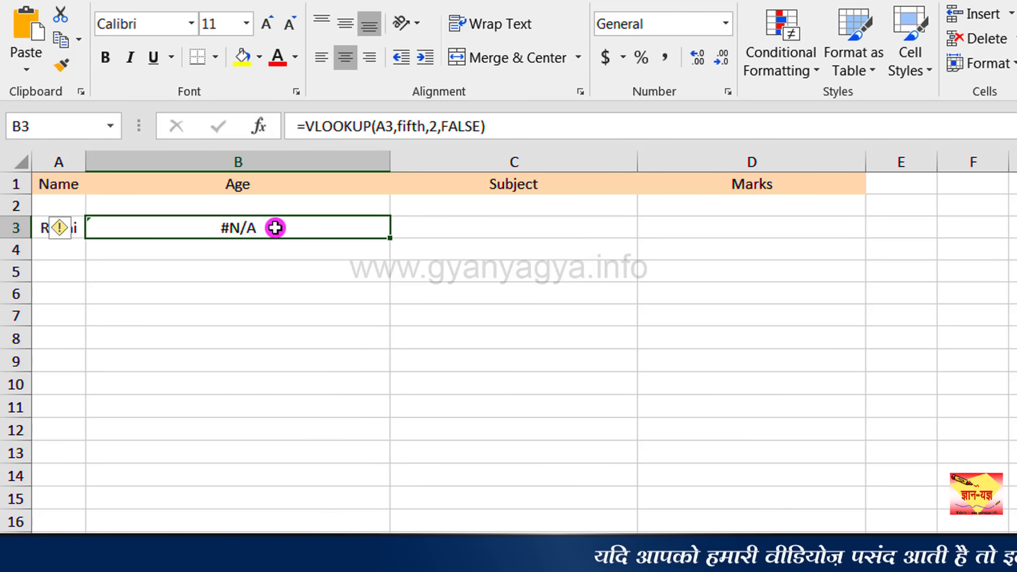
pyautogui.click(60, 231)
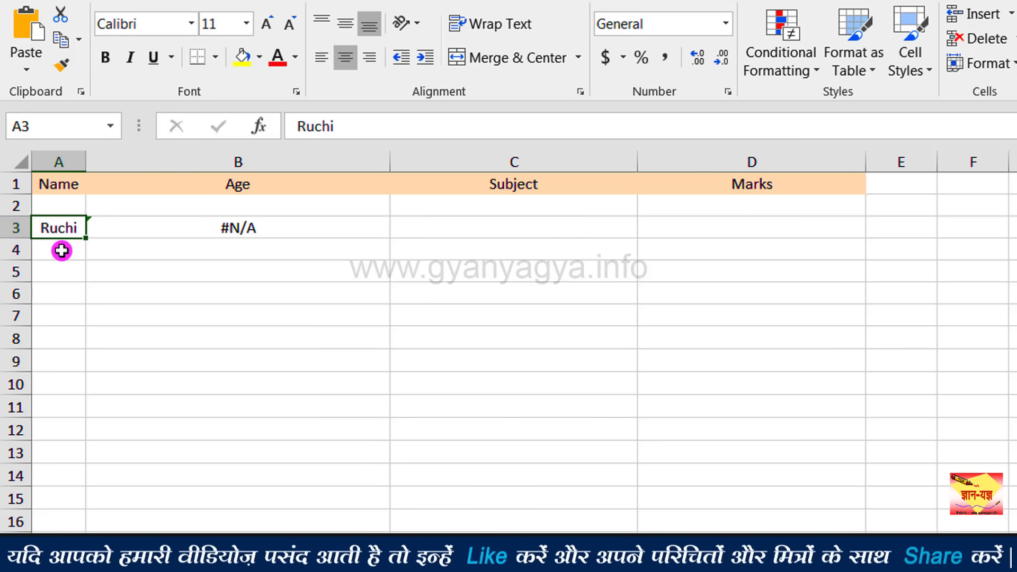
pyautogui.write('Kailash')
pyautogui.press('Tab')
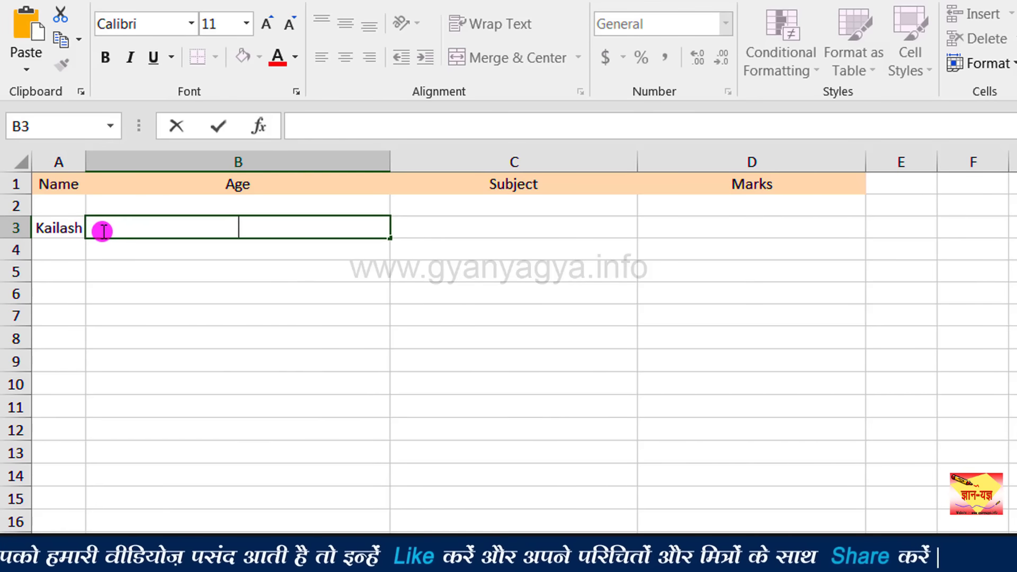
pyautogui.click(64, 228)
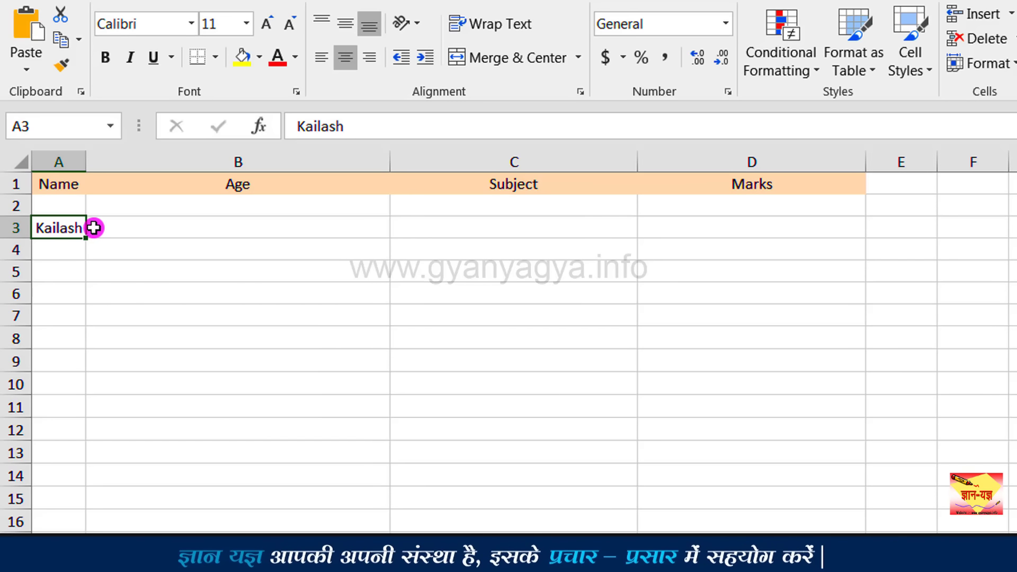
# - Start an IFERROR formula in B3 with a nested VLOOKUP that uses A3 as the lookup value
pyautogui.click(349, 226)
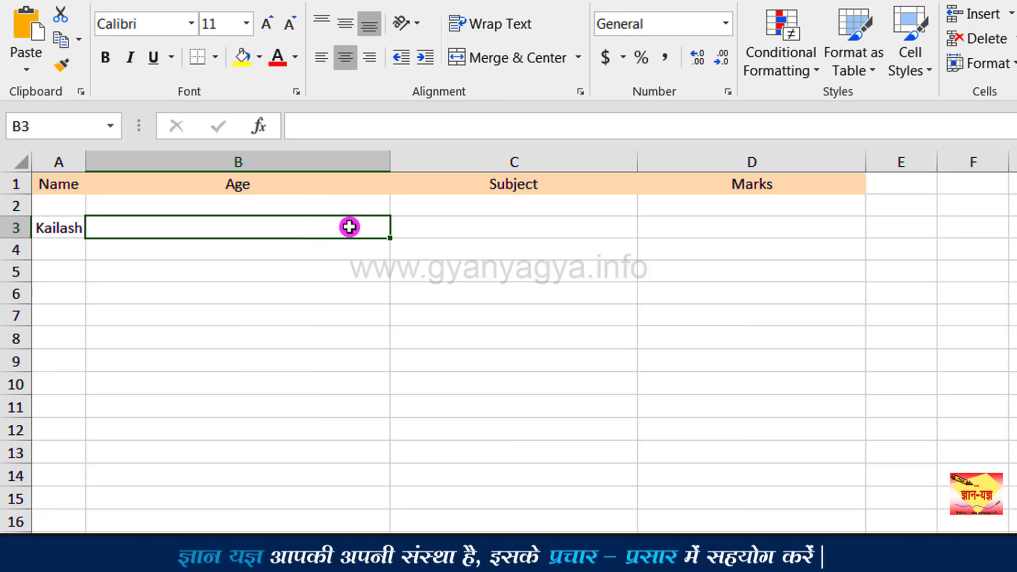
pyautogui.write('=if')
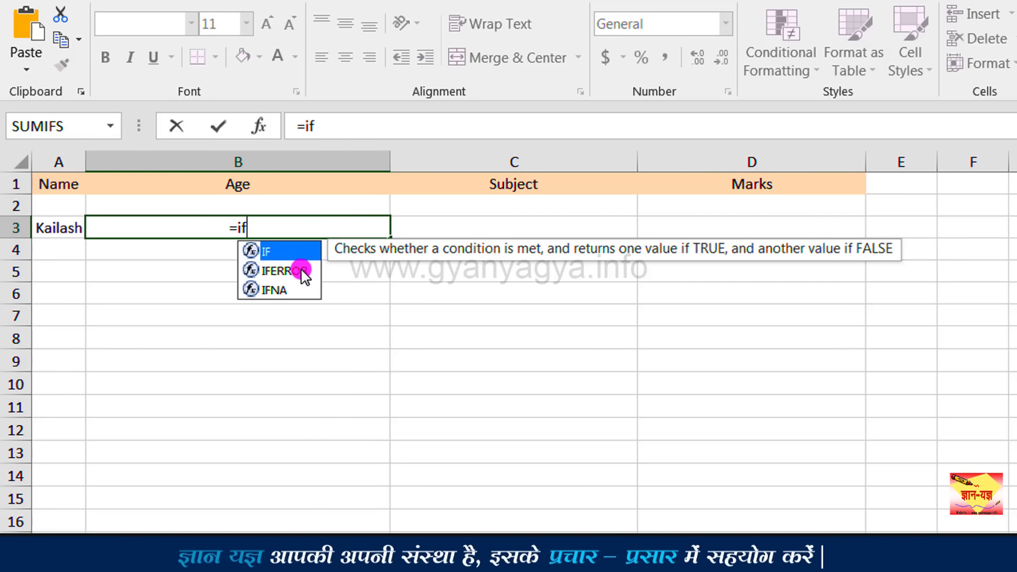
pyautogui.doubleClick(296, 272)
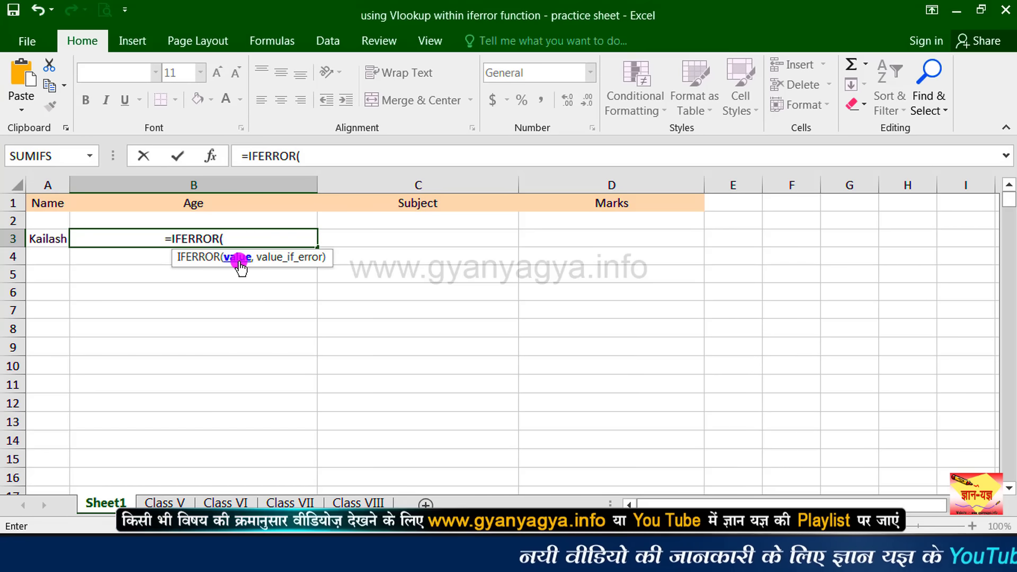
pyautogui.write('vlo')
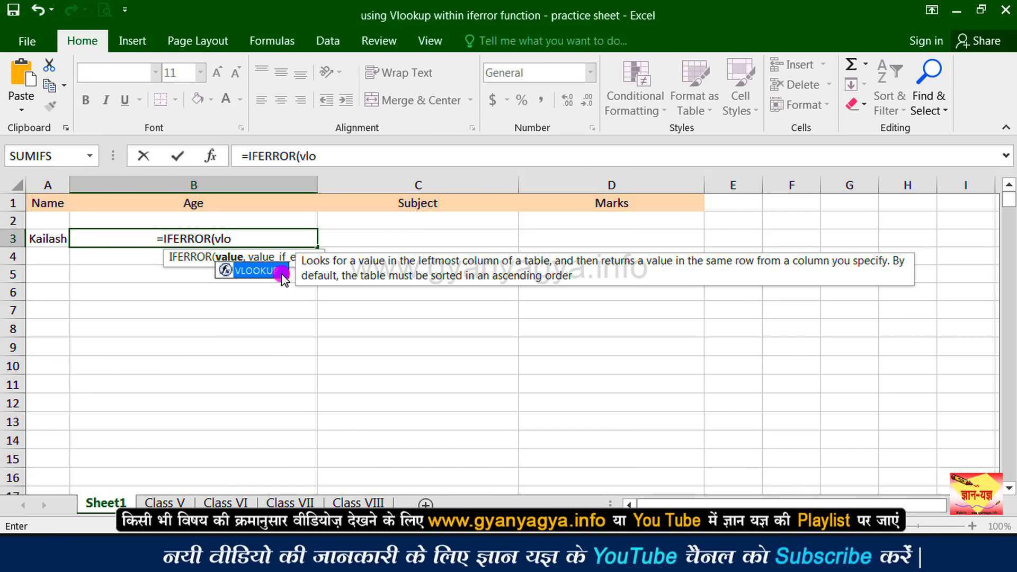
pyautogui.doubleClick(282, 272)
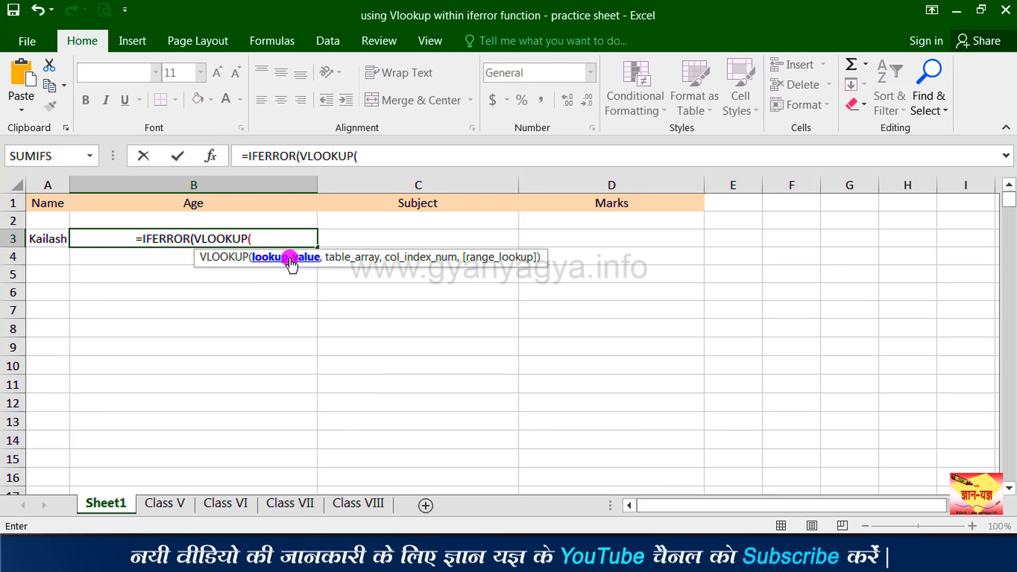
pyautogui.click(48, 241)
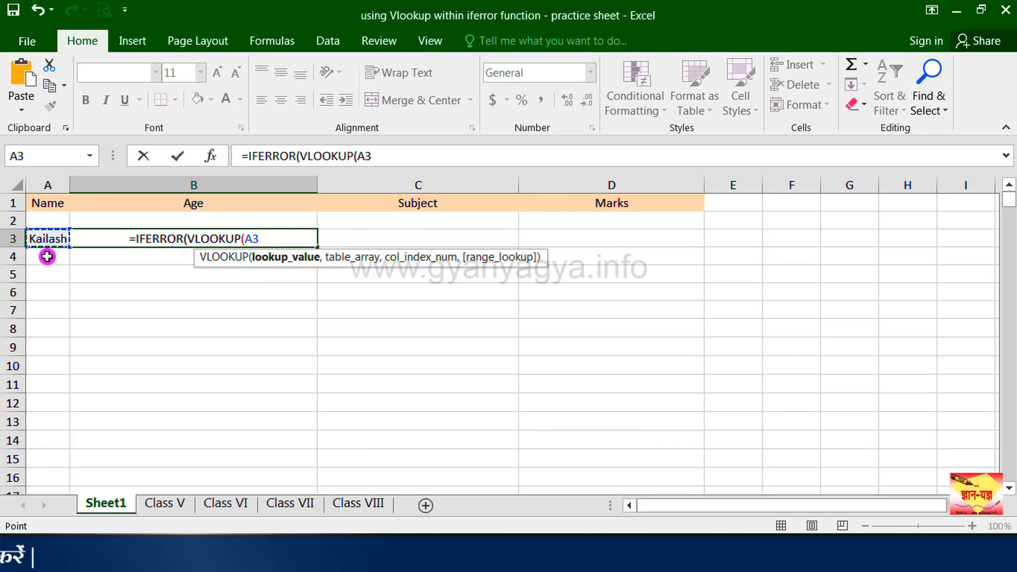
pyautogui.write(',')
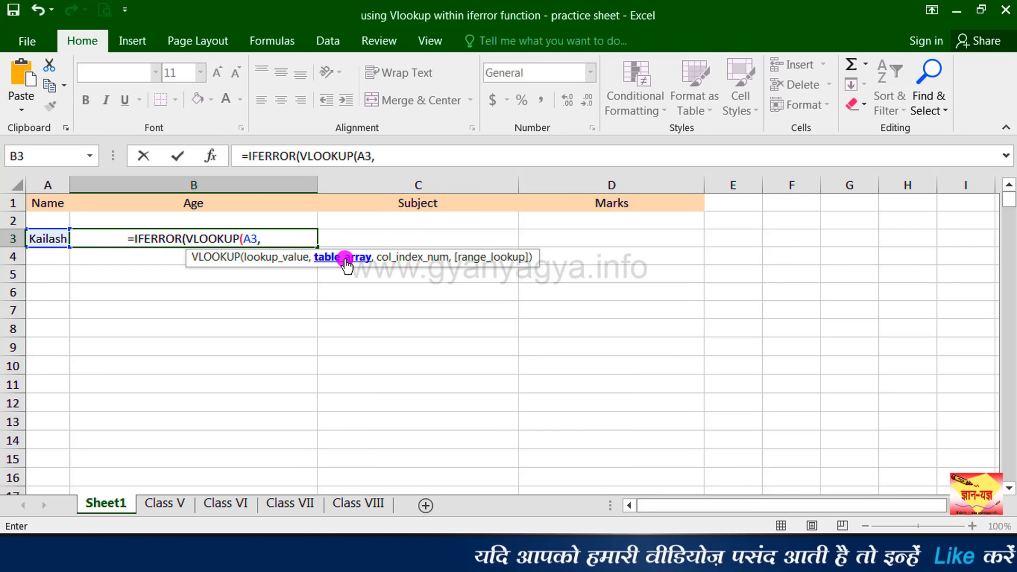
# - Complete the nested VLOOKUP with the named range sixth, column index number 2 and FALSE for an exact match
pyautogui.write('six')
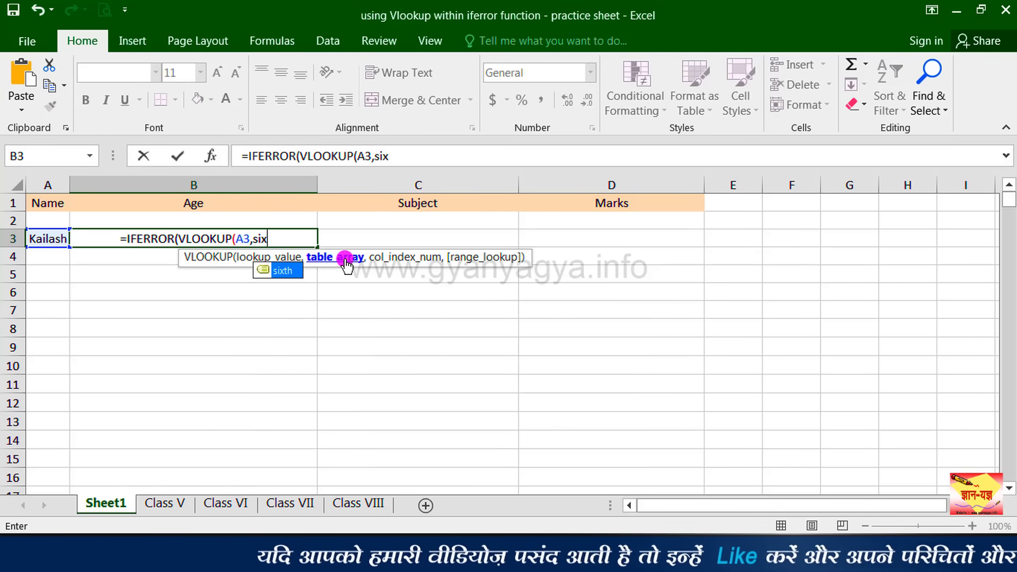
pyautogui.doubleClick(290, 273)
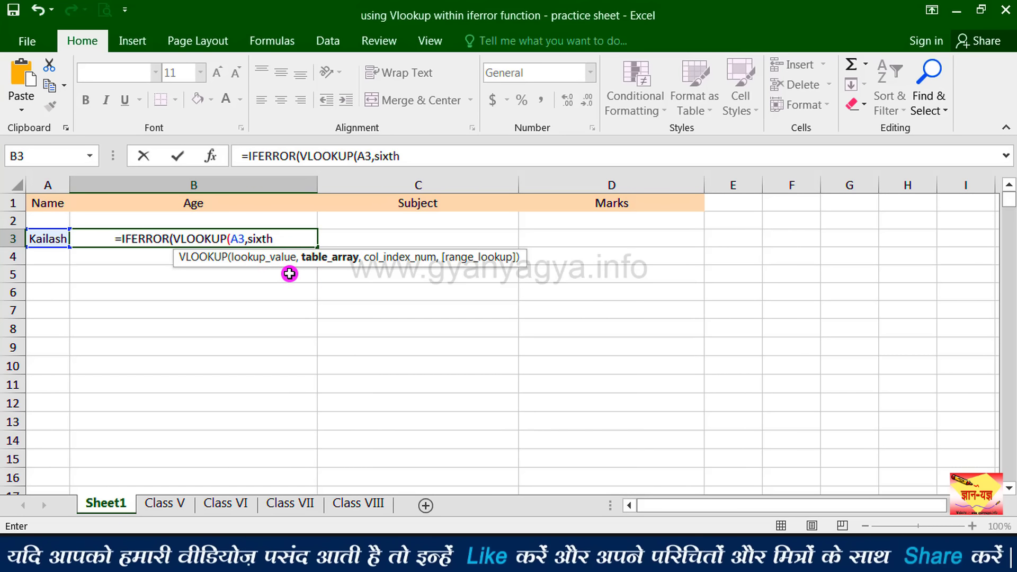
pyautogui.write(',')
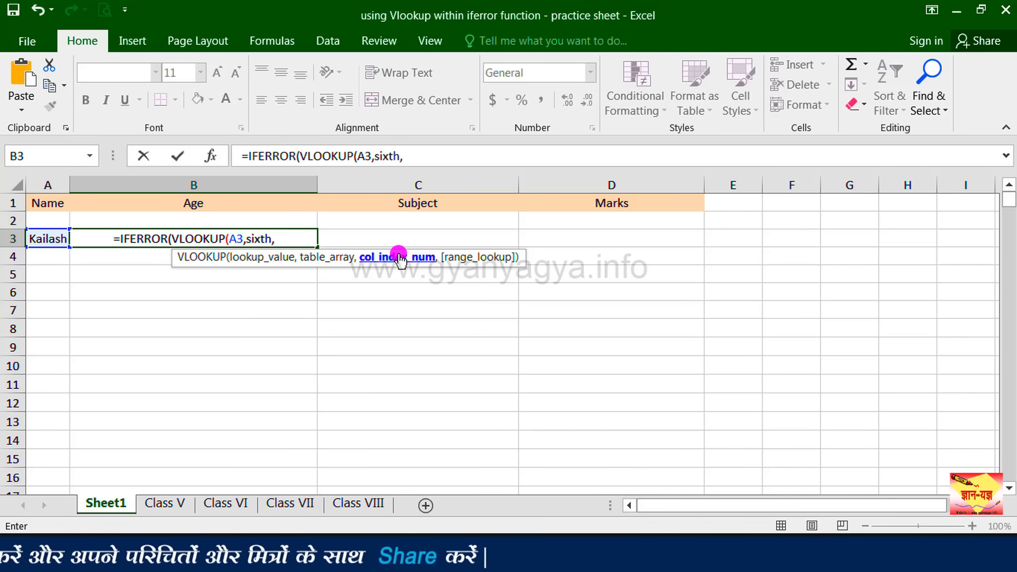
pyautogui.write('2')
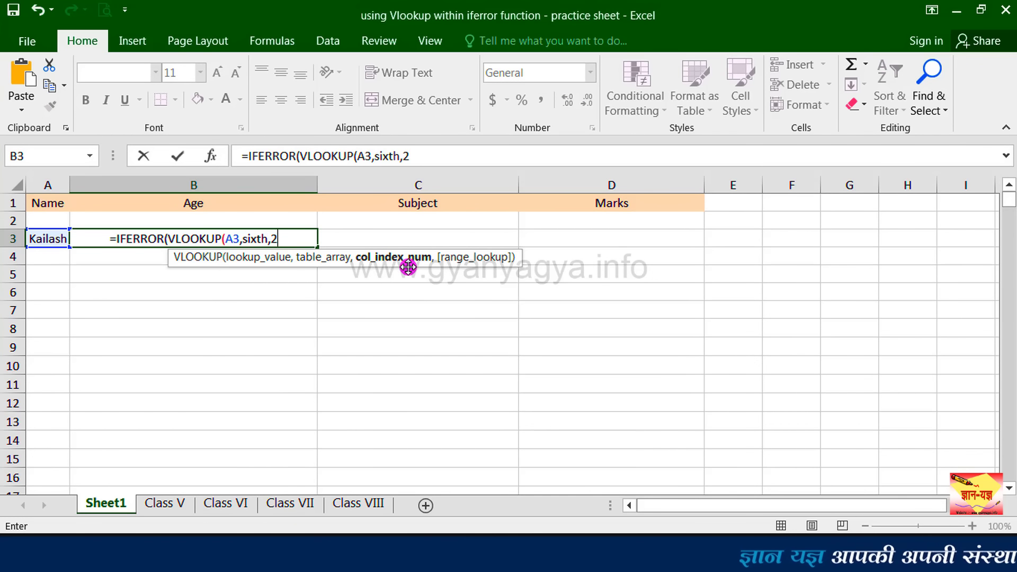
pyautogui.write(',')
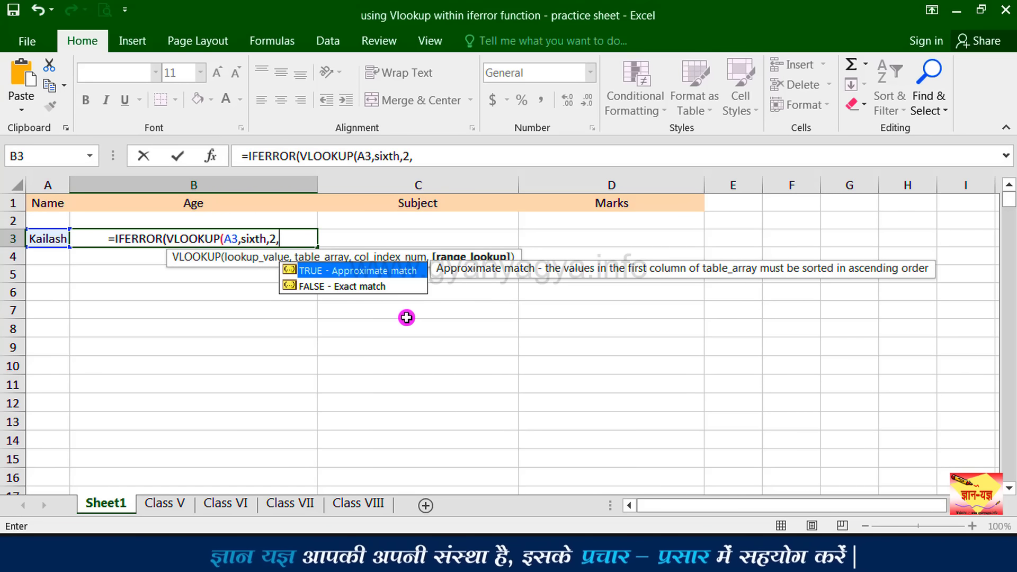
pyautogui.doubleClick(370, 286)
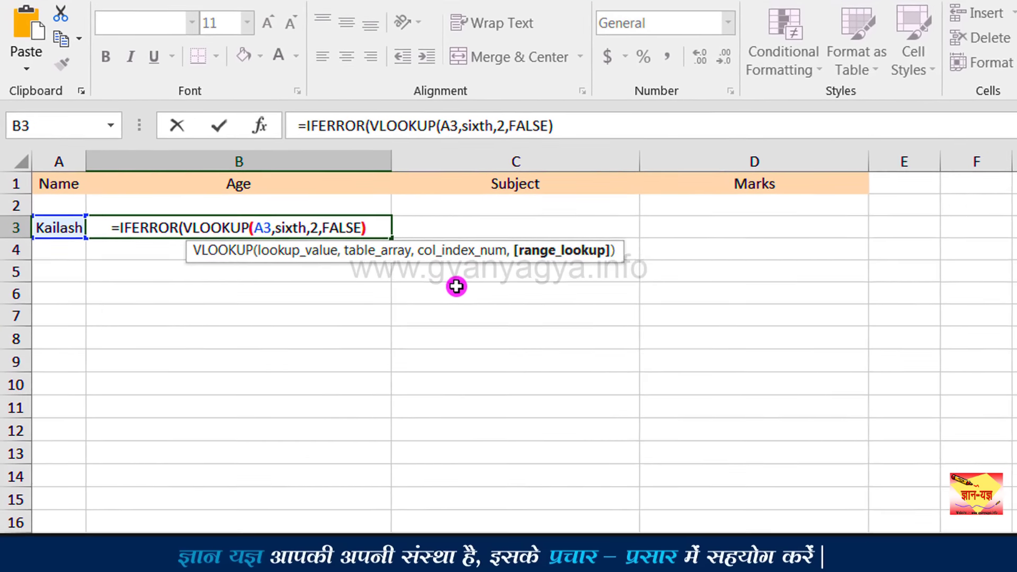
pyautogui.write(')')
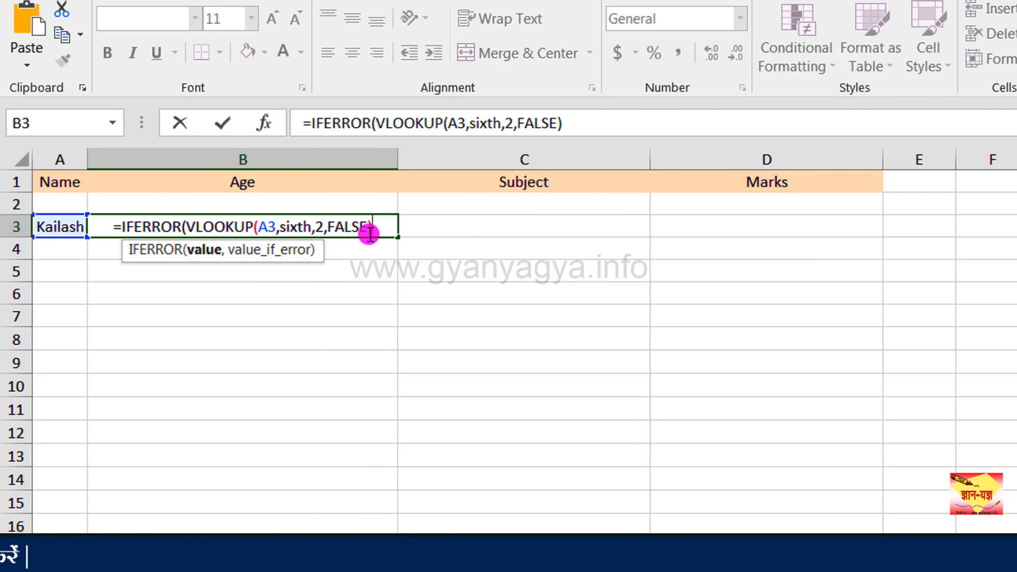
# - Set IFERROR's value_if_error to "record not found", complete the formula and inspect the result in B3
pyautogui.write(',')
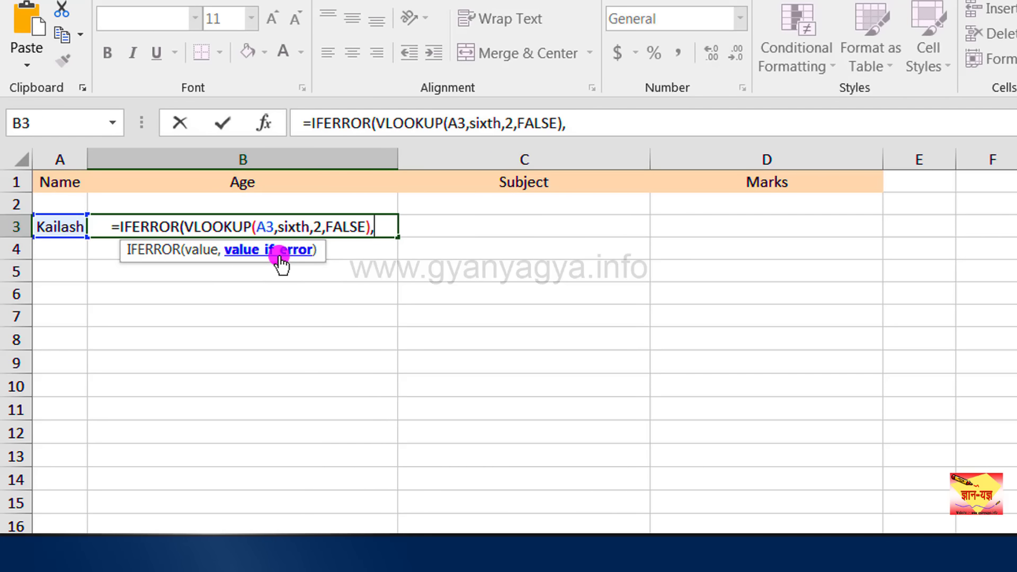
pyautogui.write('"')
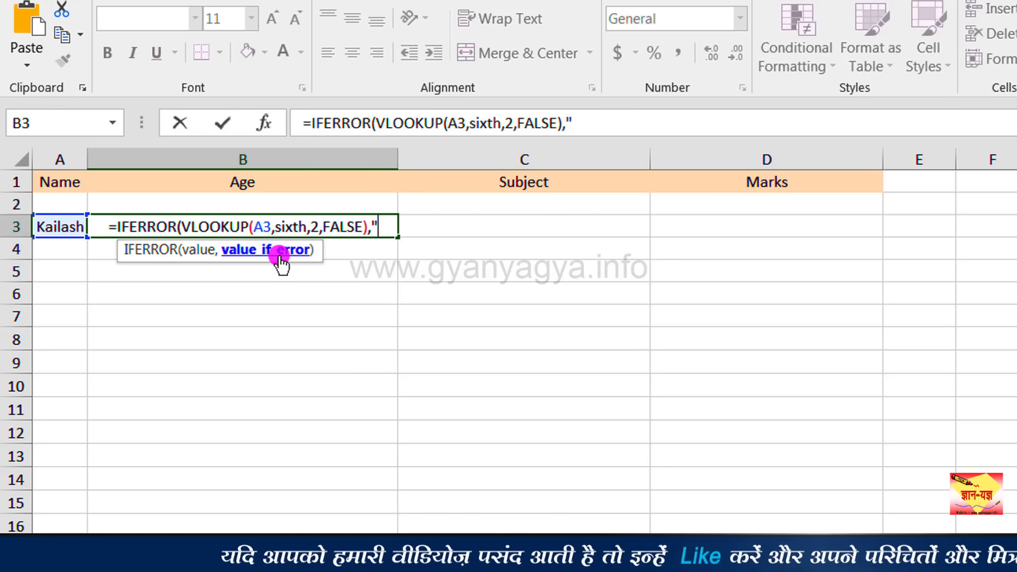
pyautogui.write('reco')
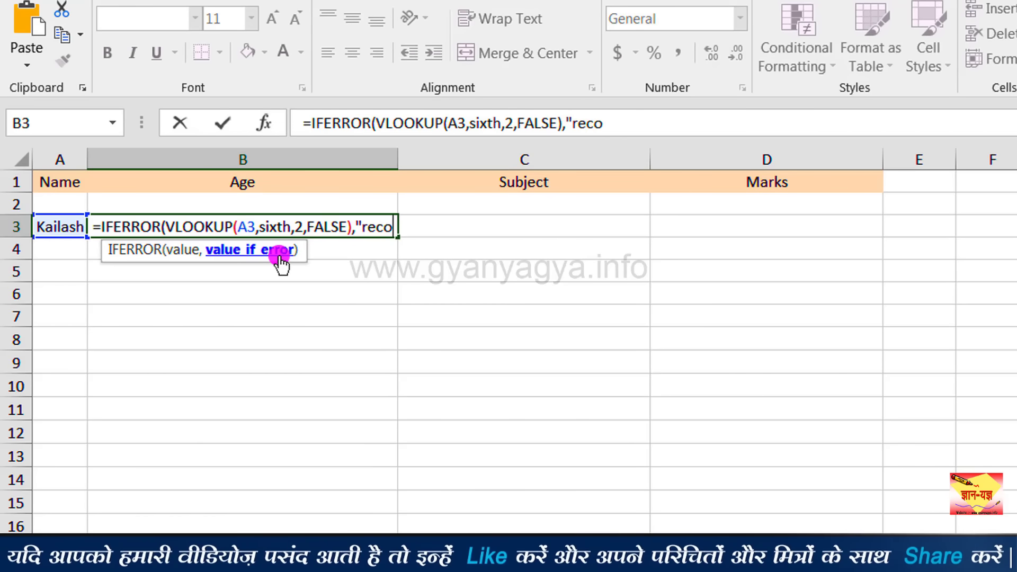
pyautogui.write('rd not ')
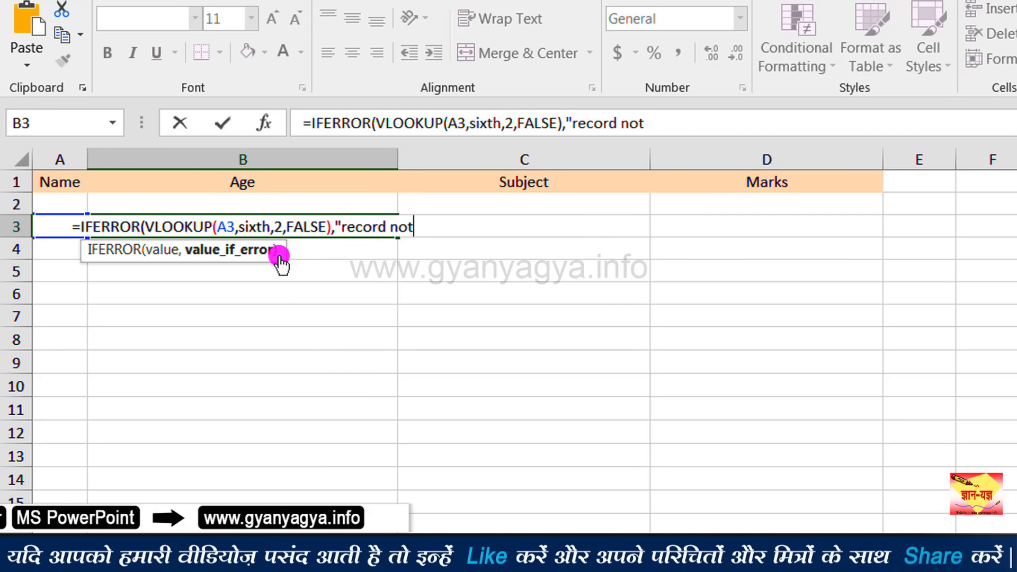
pyautogui.write('found')
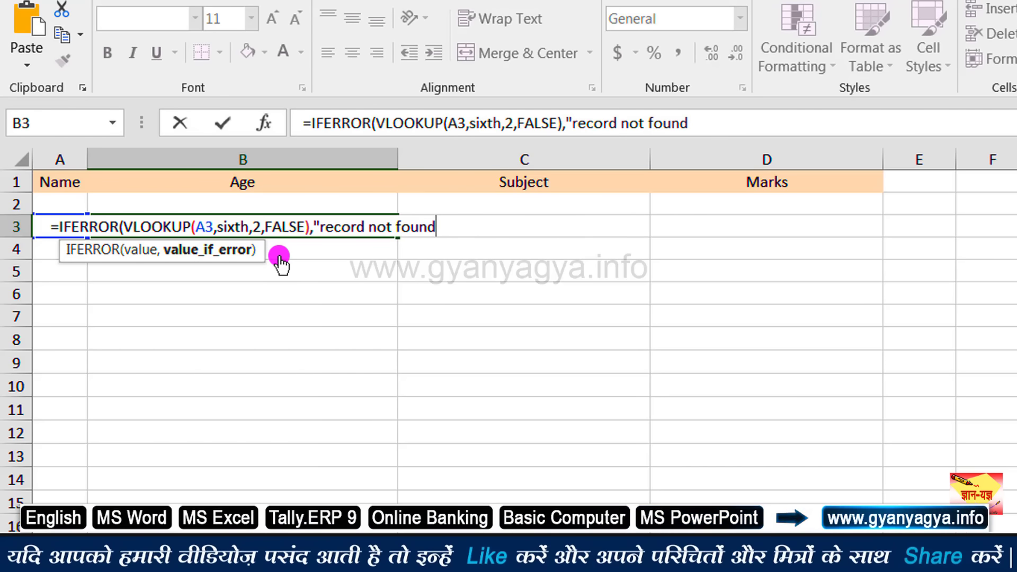
pyautogui.write('"')
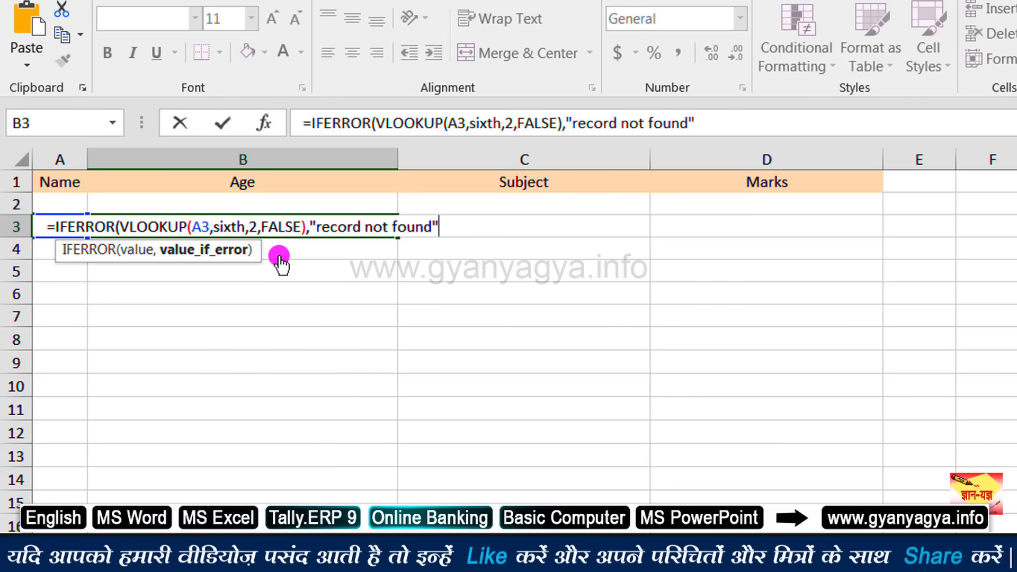
pyautogui.write(')')
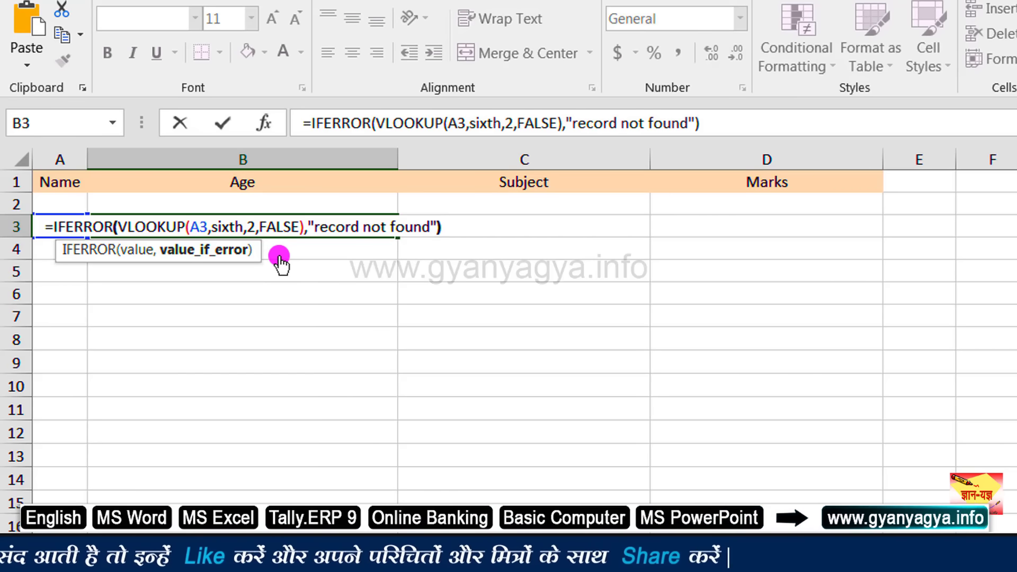
pyautogui.press('Return')
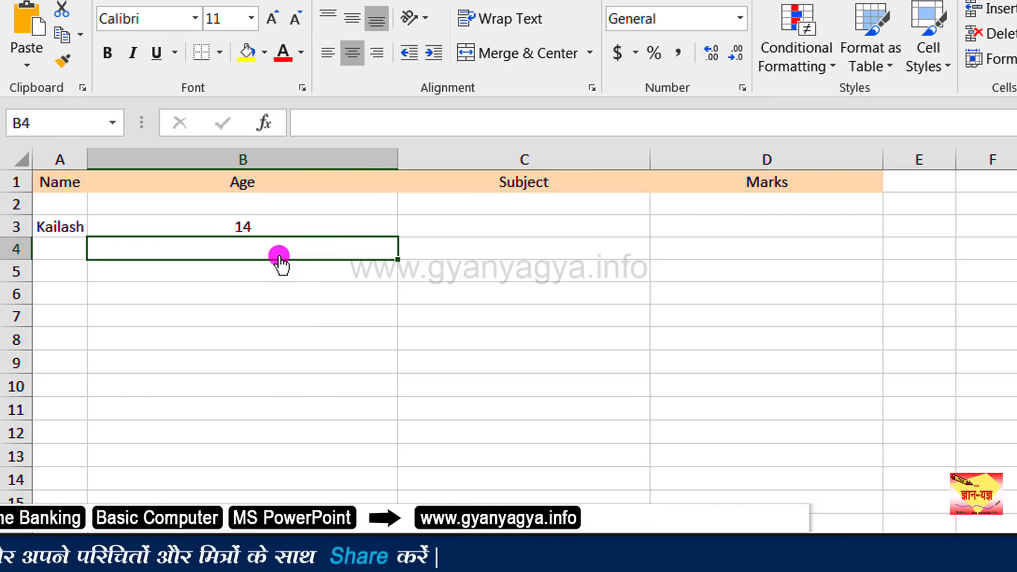
pyautogui.click(337, 224)
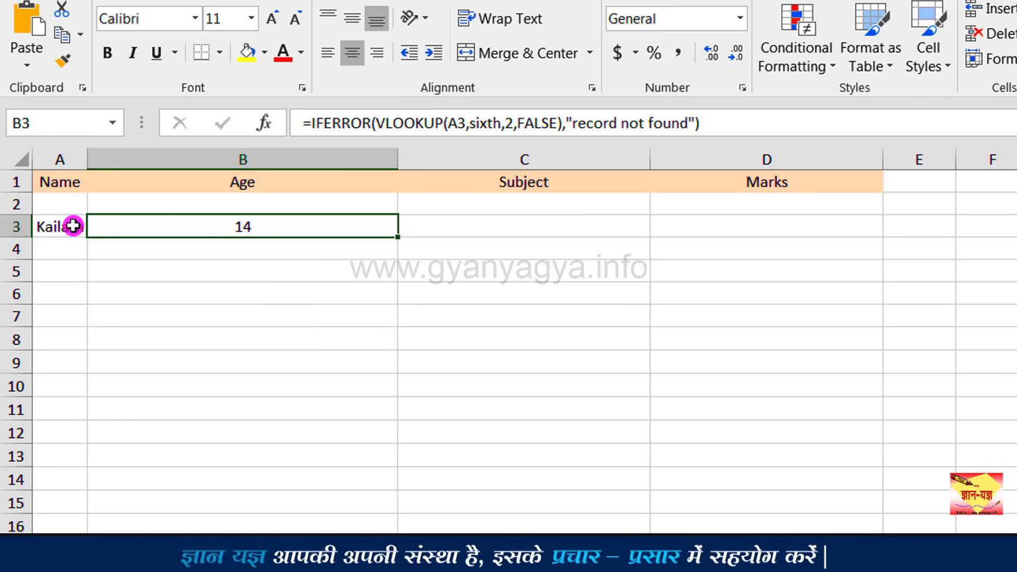
# - Test the IFERROR formula by entering a student name missing from the sixth range in A3, then inspect B3
pyautogui.click(72, 226)
pyautogui.write('R')
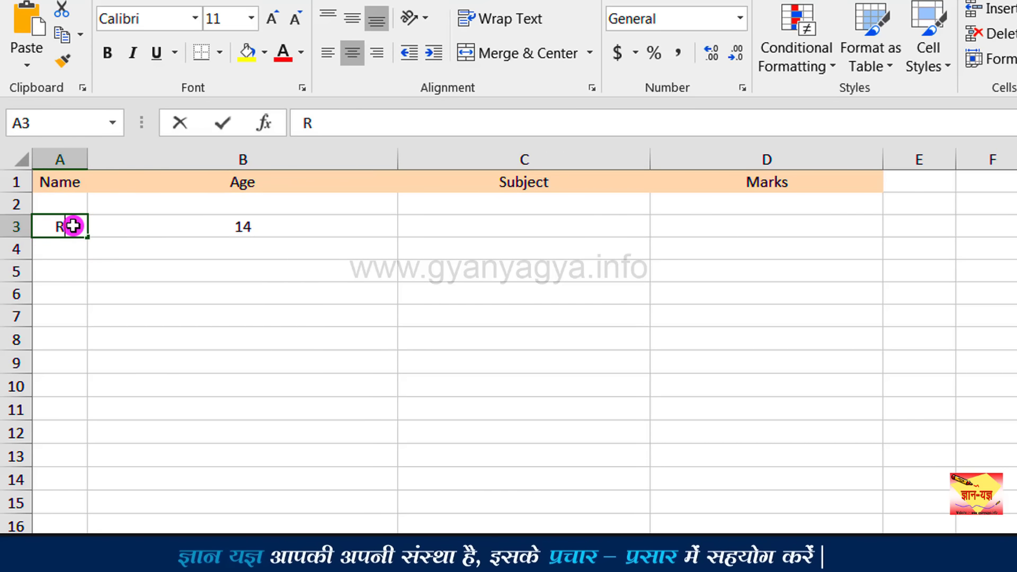
pyautogui.write('uchi')
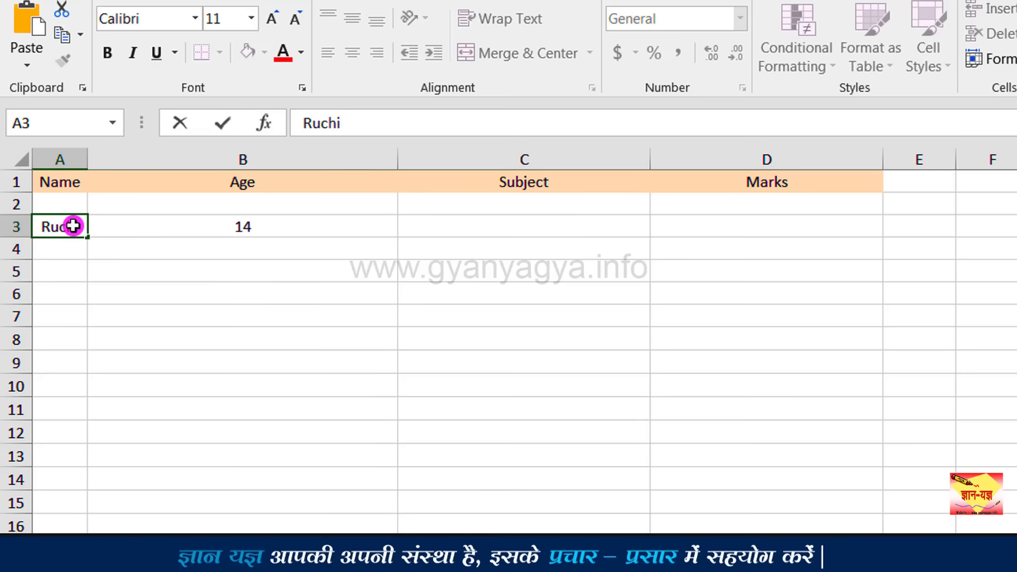
pyautogui.press('Return')
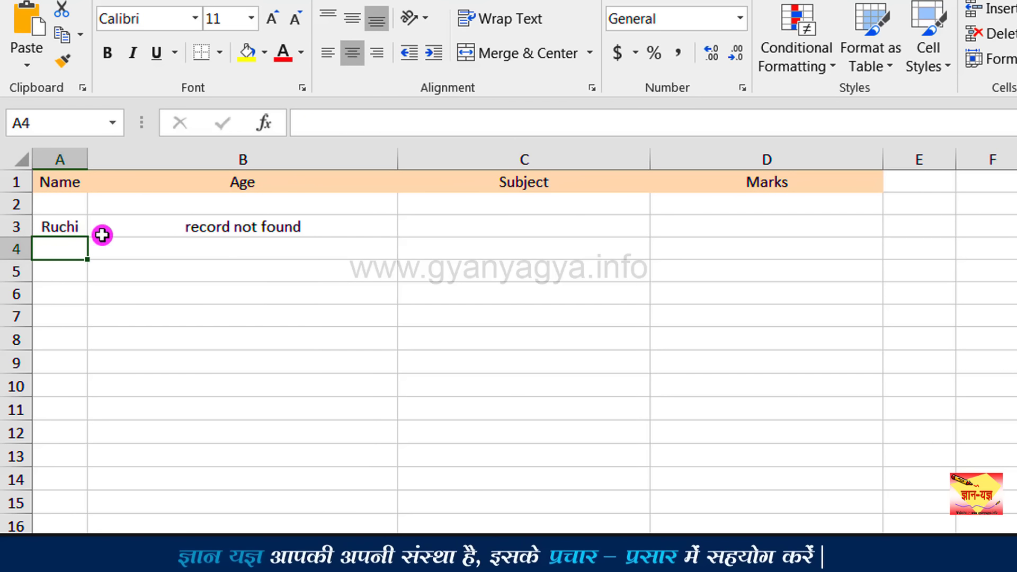
pyautogui.click(153, 229)
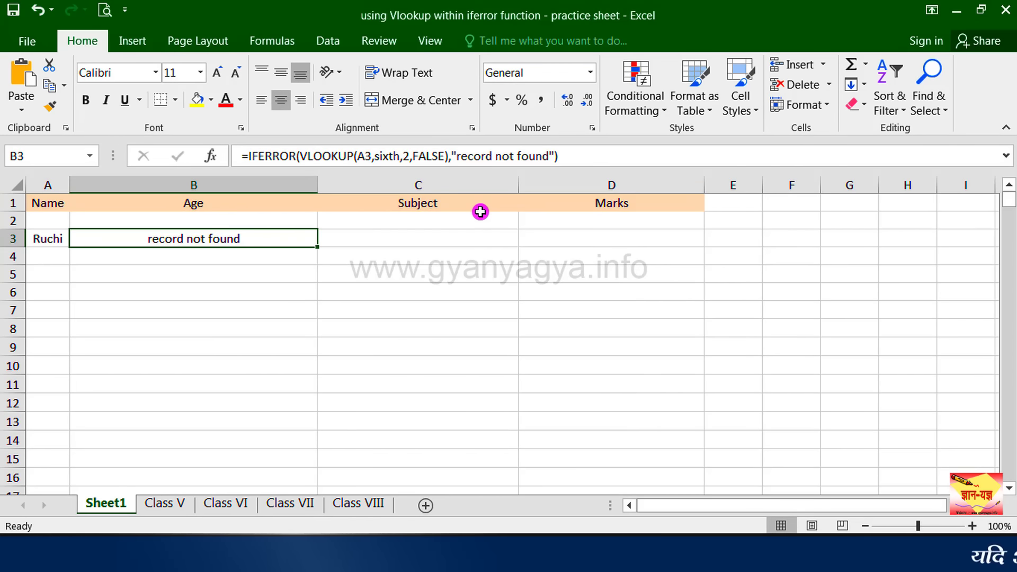
# - Replace the name in A3 with another student's name from the sixth range and check the age lookup in B3
pyautogui.click(62, 238)
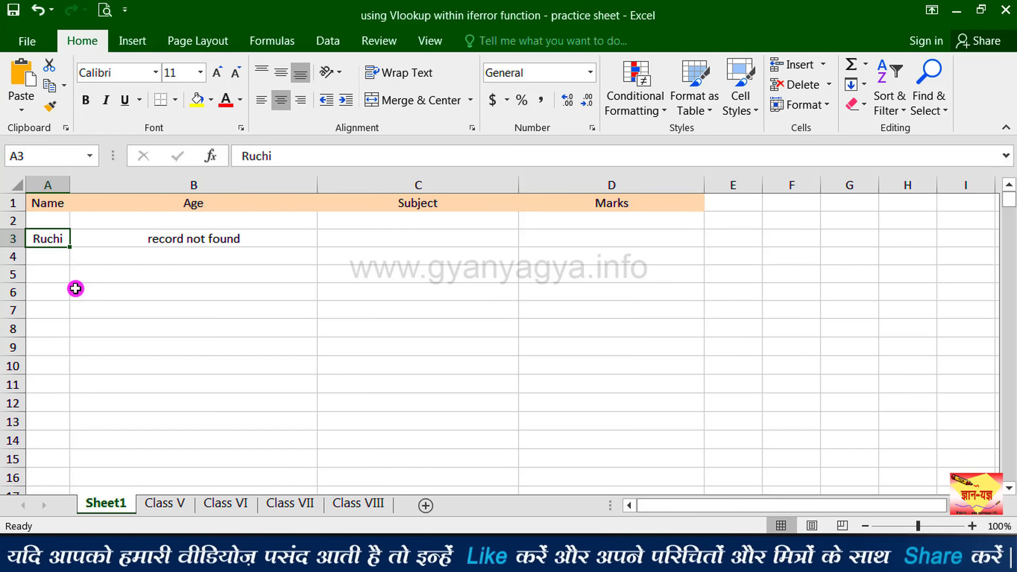
pyautogui.write('Nitika')
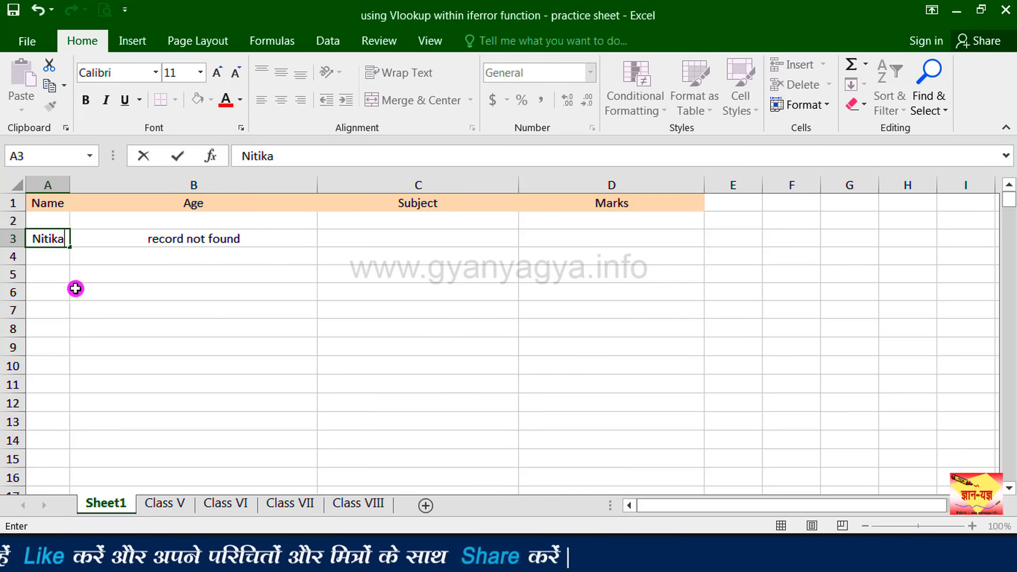
pyautogui.press('Tab')
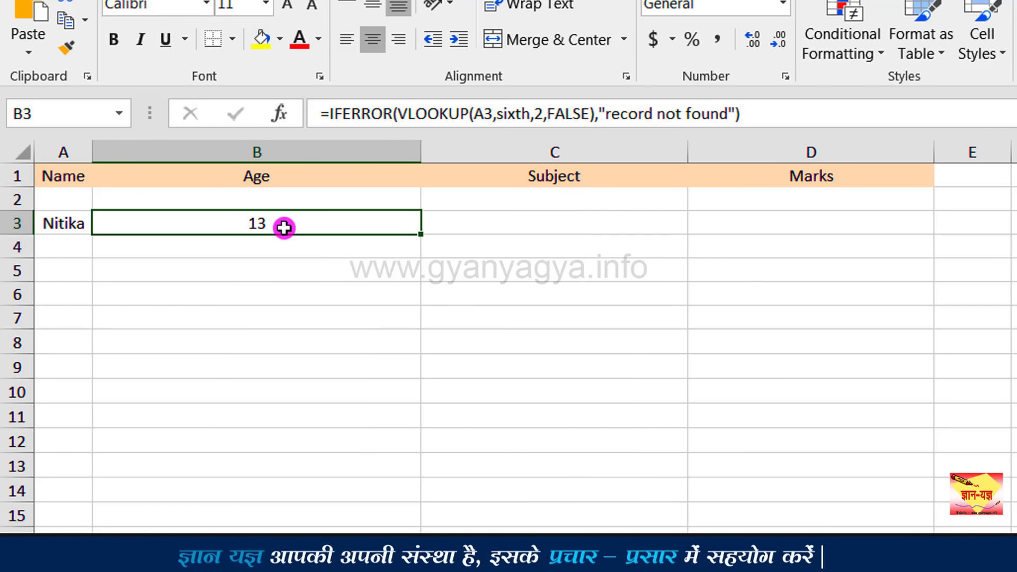
pyautogui.press('F4')
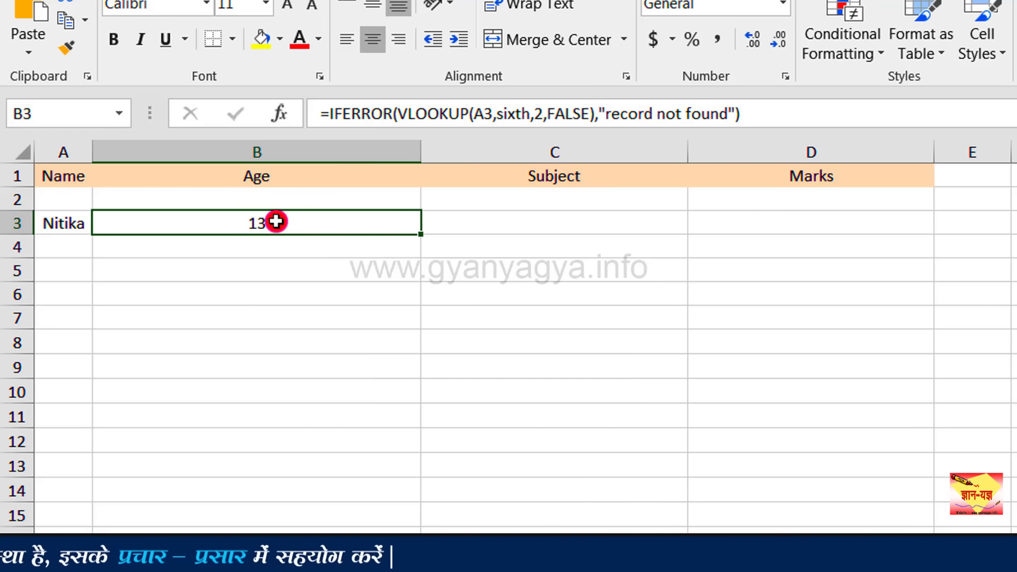
# - Make the VLOOKUP lookup value in B3's formula an absolute reference, $A$3
pyautogui.doubleClick(277, 222)
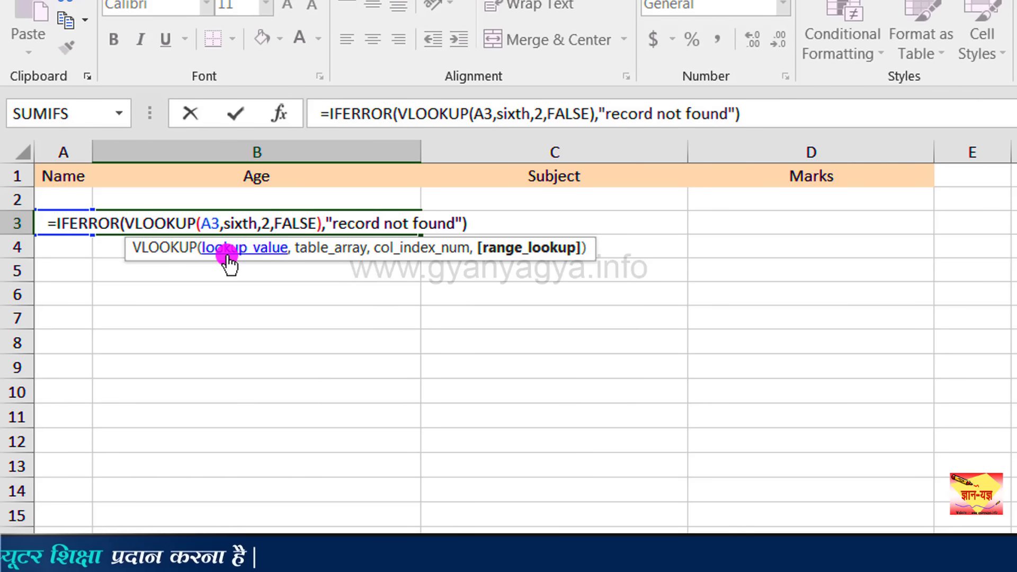
pyautogui.click(211, 224)
pyautogui.press('F4')
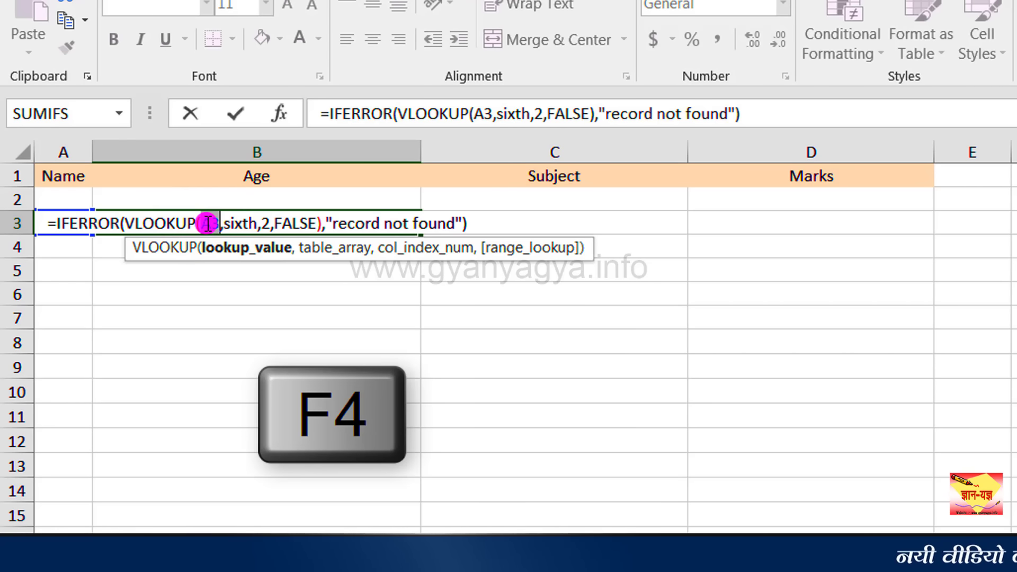
pyautogui.press('F4')
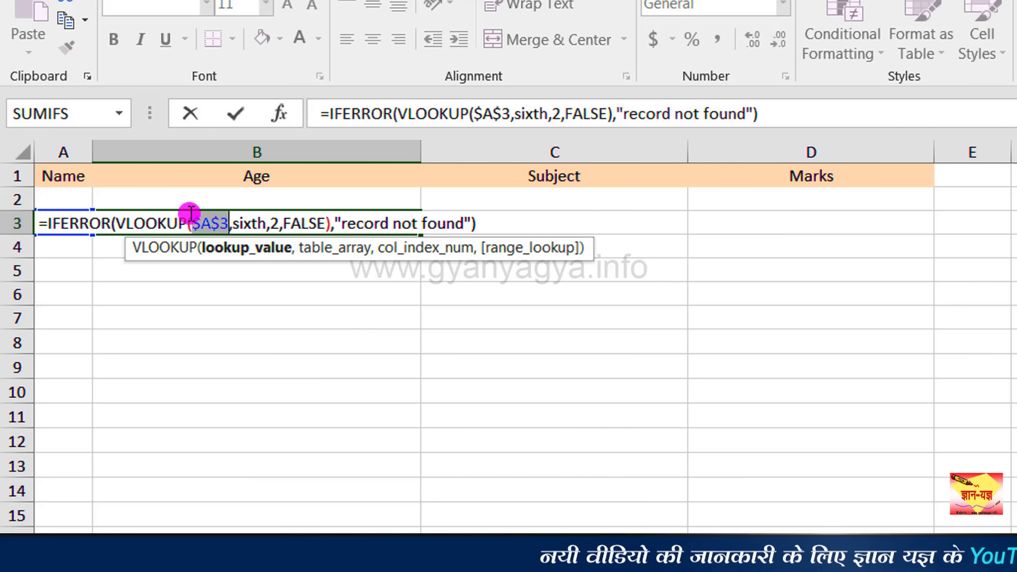
pyautogui.press('Return')
# - Copy the formula from B3 into C3 and set its VLOOKUP column index number to 3 for the subject
pyautogui.click(346, 223)
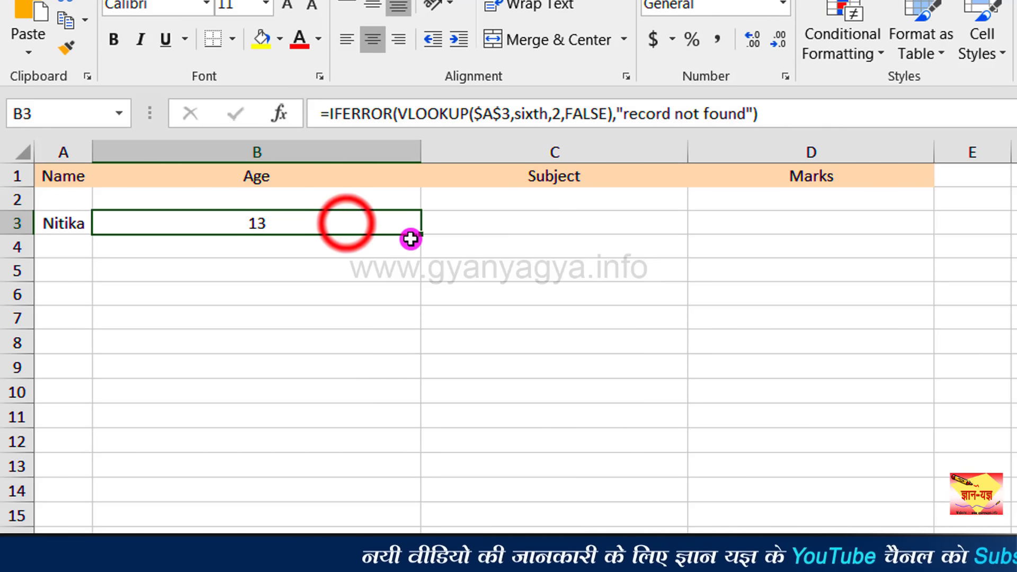
pyautogui.moveTo(421, 234); pyautogui.dragTo(660, 224)
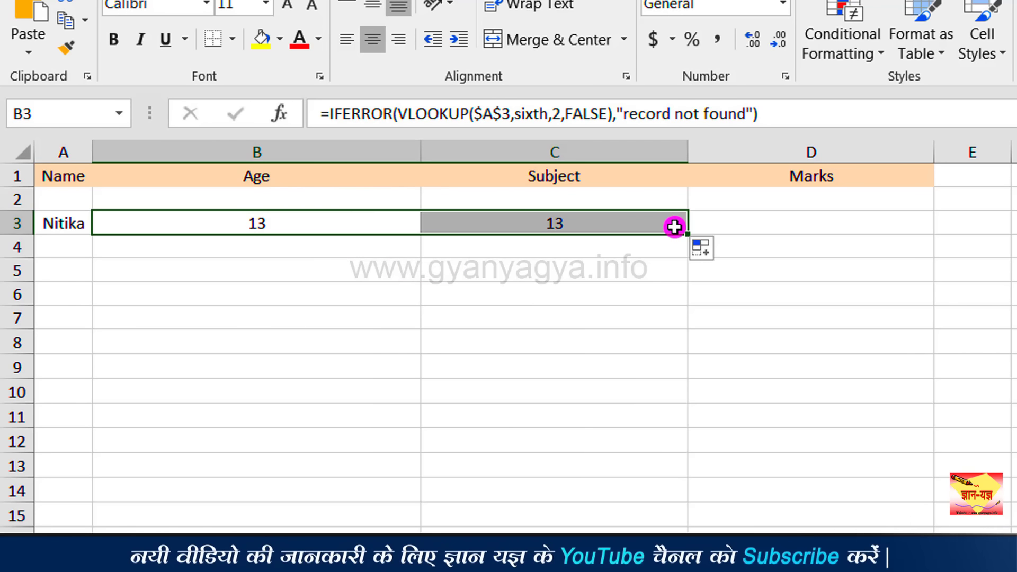
pyautogui.click(620, 225)
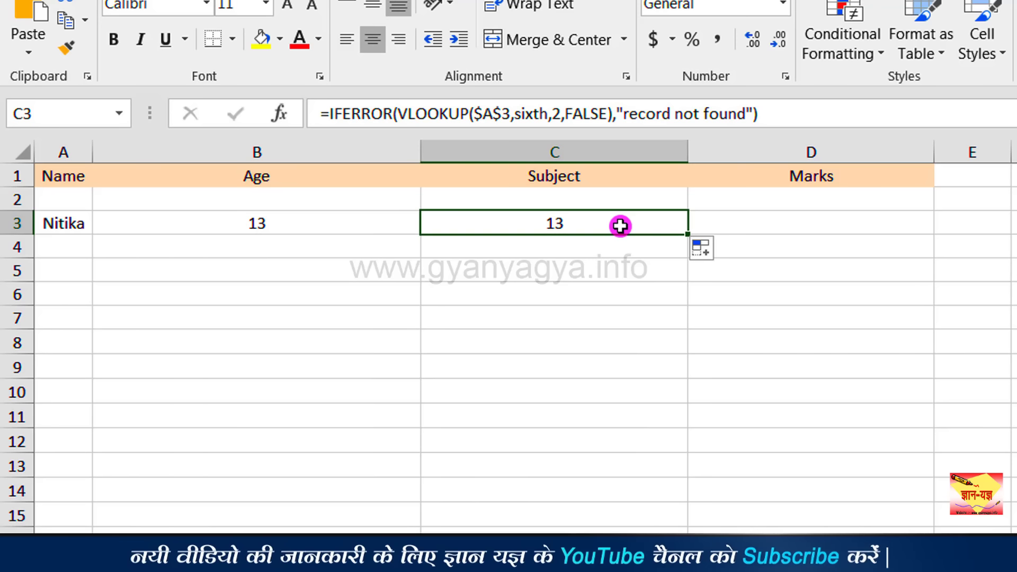
pyautogui.doubleClick(620, 226)
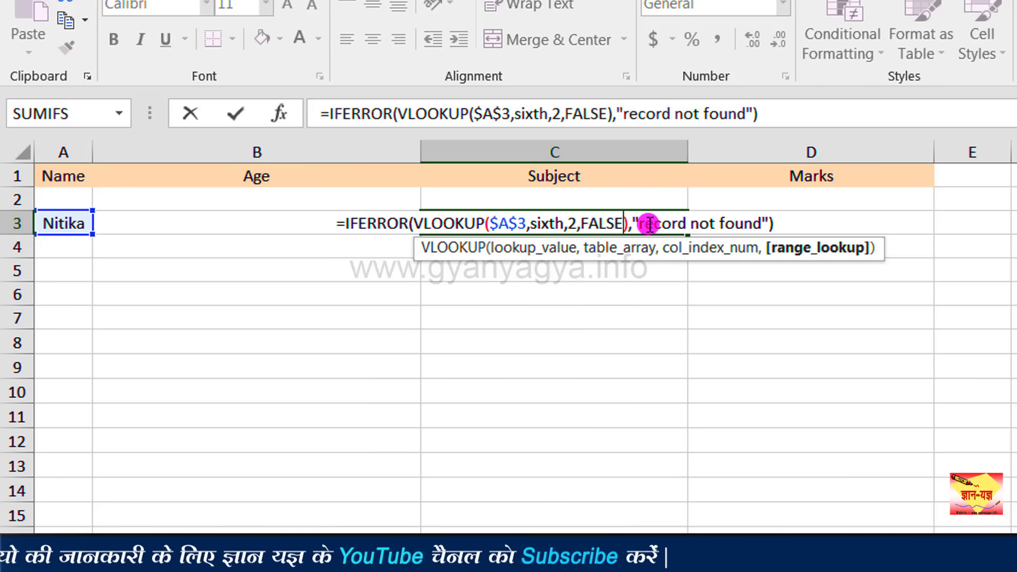
pyautogui.doubleClick(571, 221)
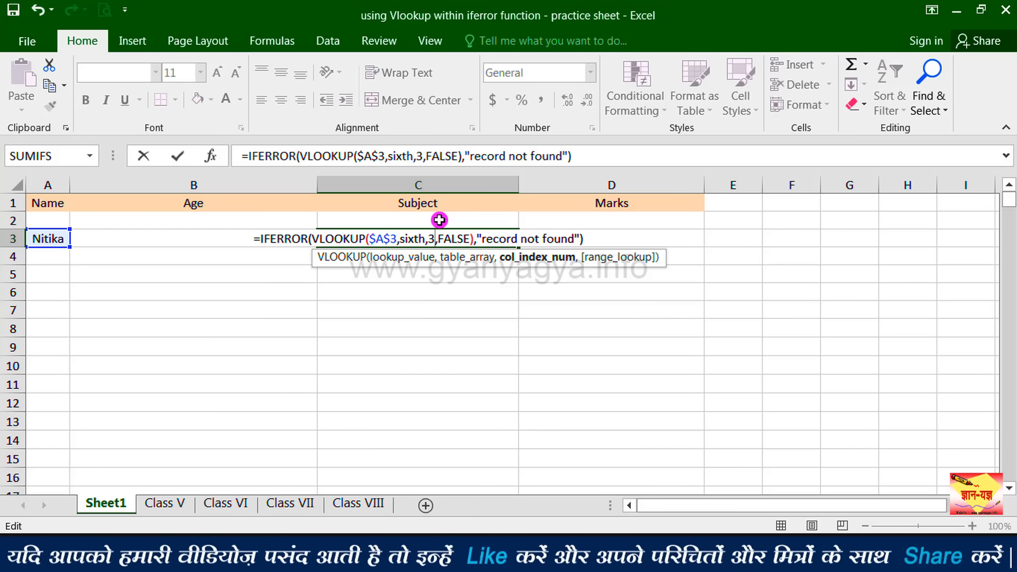
pyautogui.press('Return')
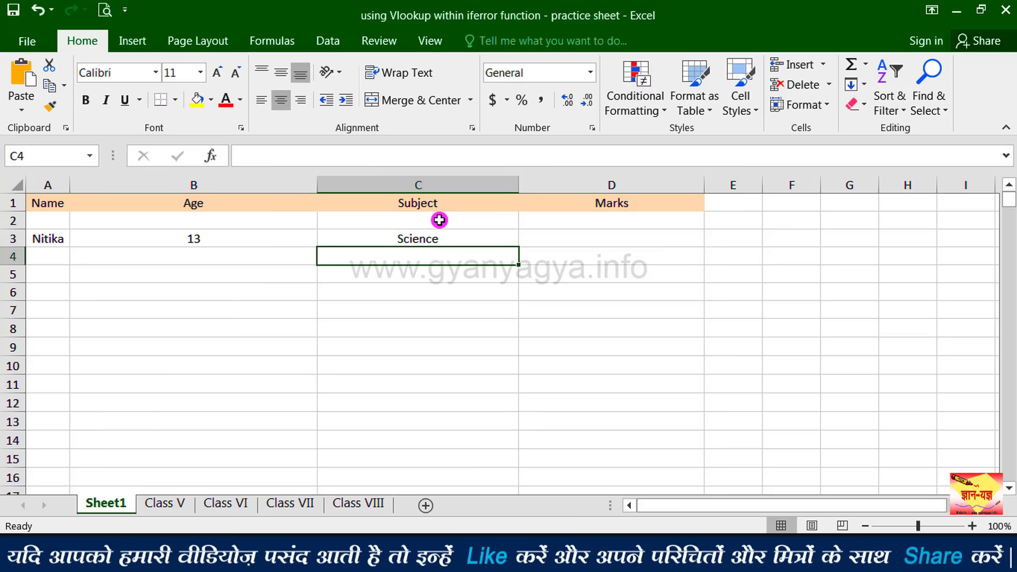
# - Copy the formula from C3 into D3 and set its VLOOKUP column index number to 4 for the marks
pyautogui.click(467, 242)
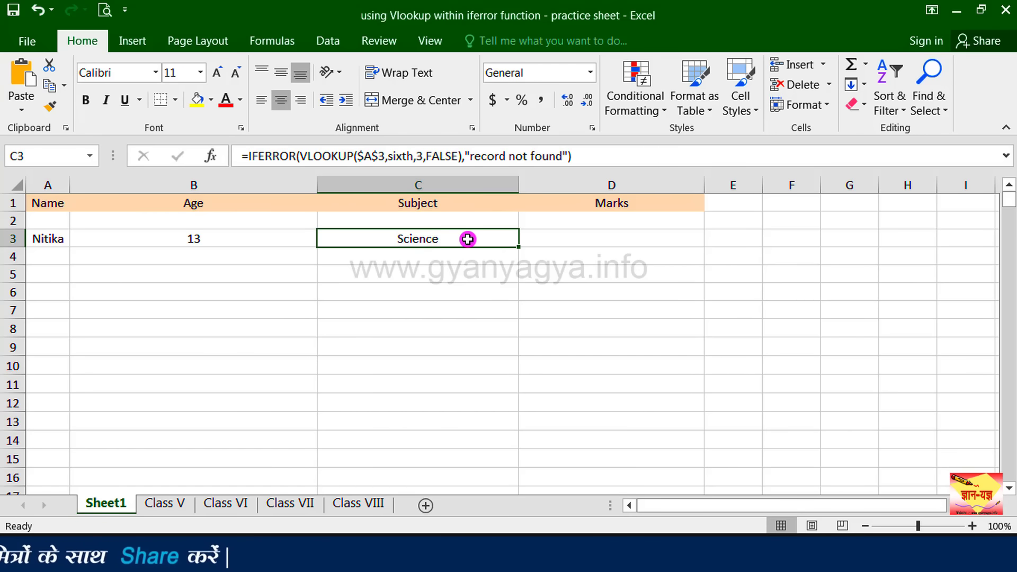
pyautogui.moveTo(521, 249); pyautogui.dragTo(674, 251)
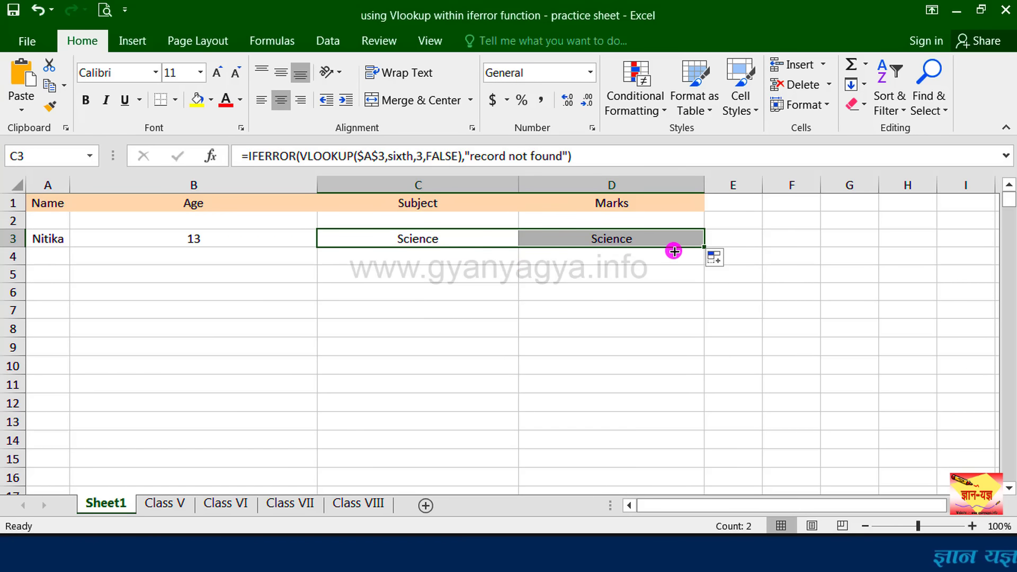
pyautogui.doubleClick(632, 240)
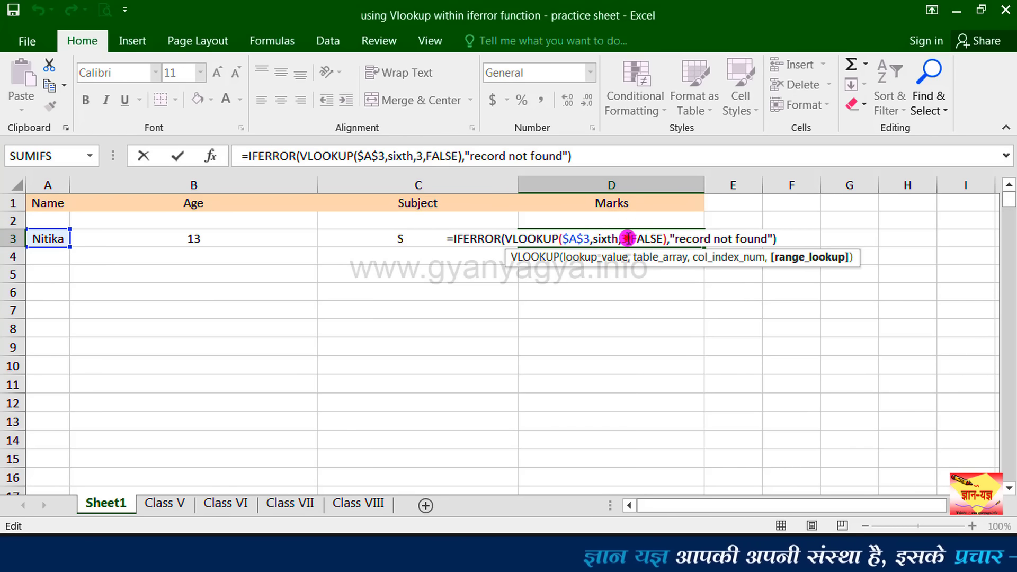
pyautogui.click(627, 239)
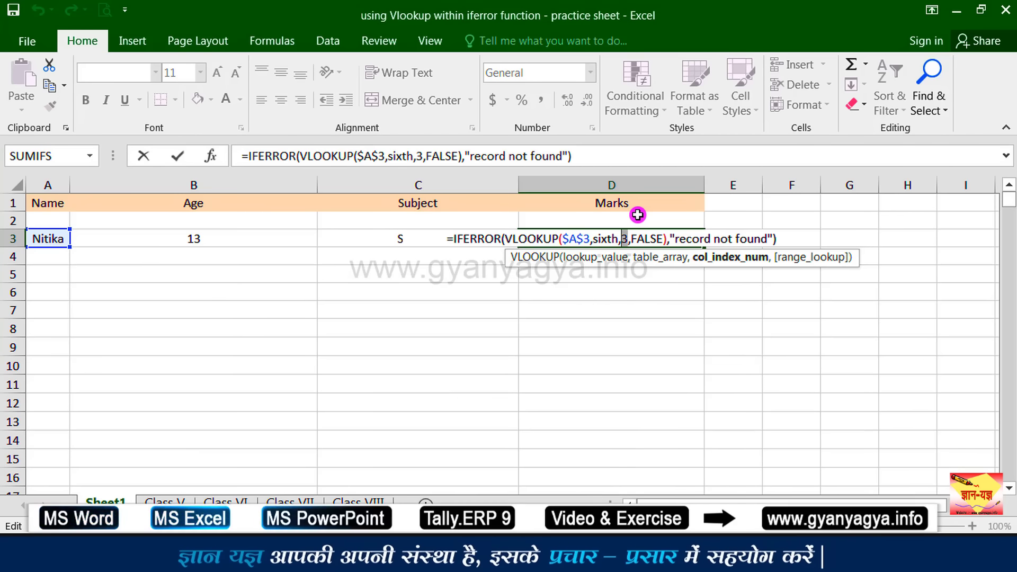
pyautogui.write('4')
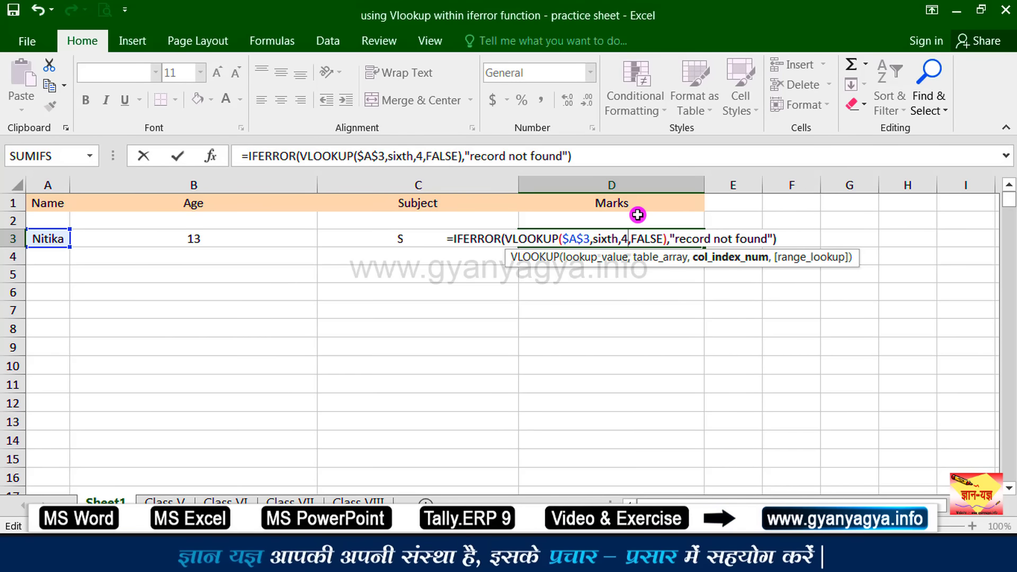
pyautogui.press('Return')
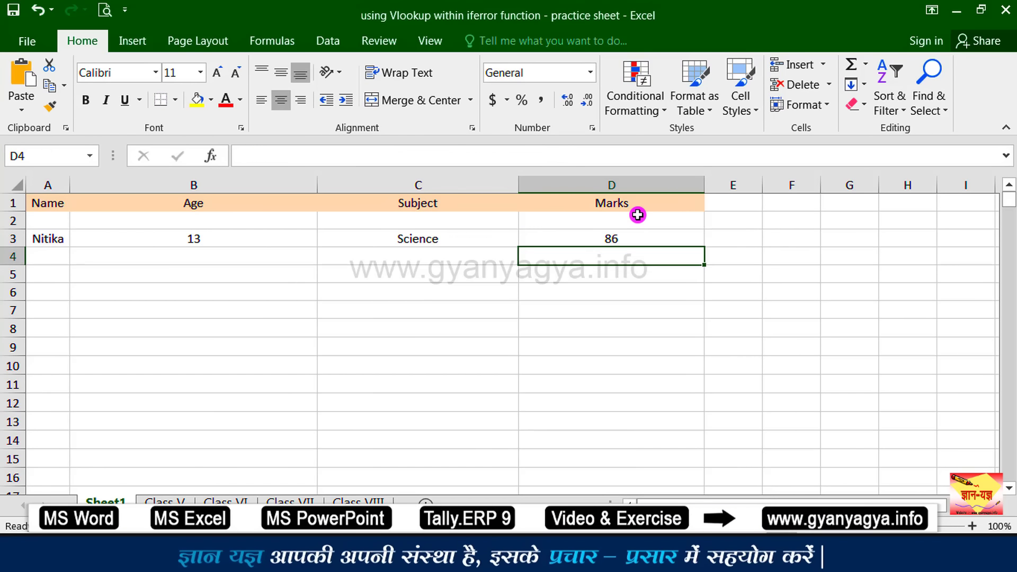
pyautogui.click(640, 240)
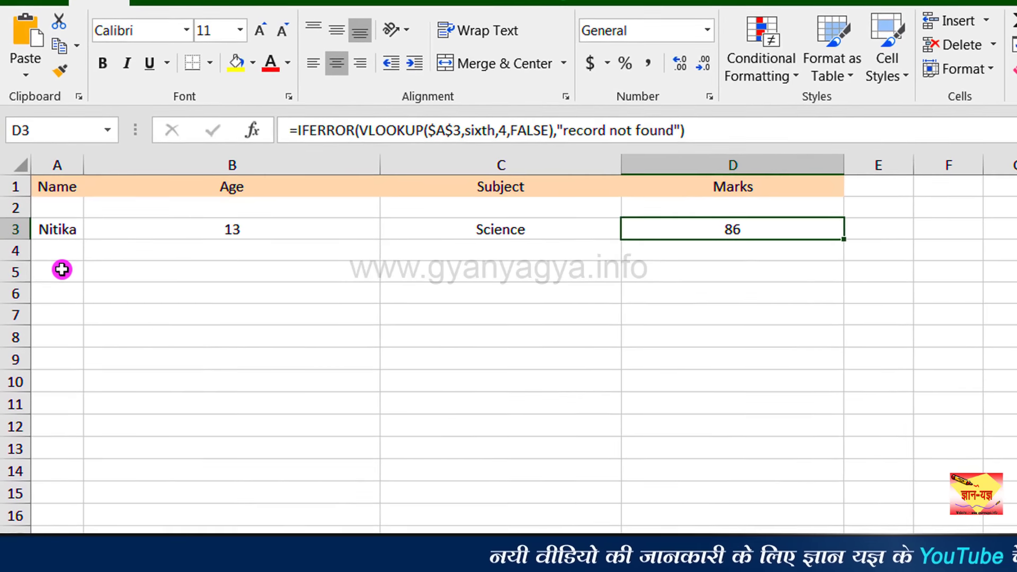
# - Enter another student's name in A5 as a second lookup entry
pyautogui.click(51, 273)
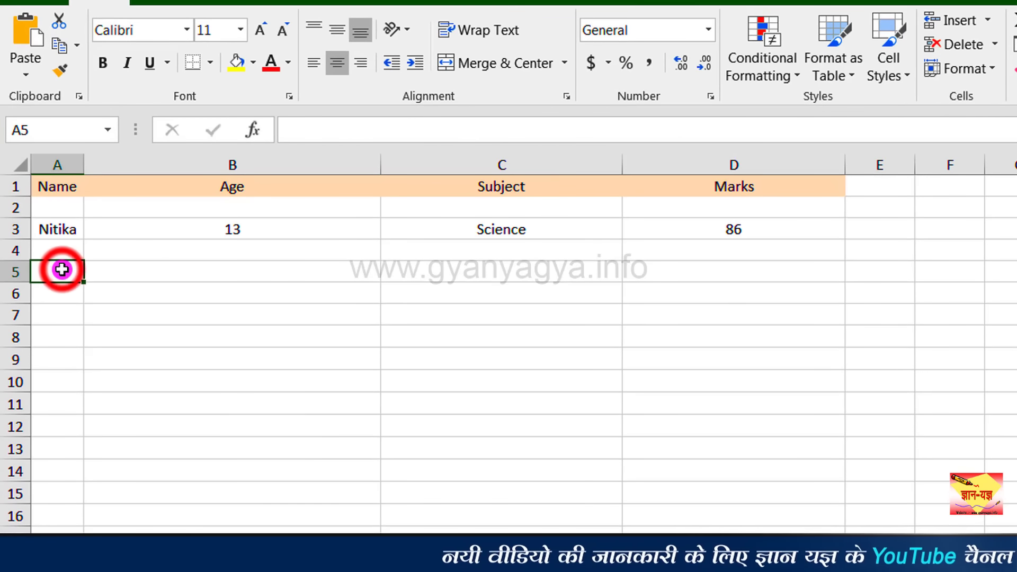
pyautogui.write('Kritika')
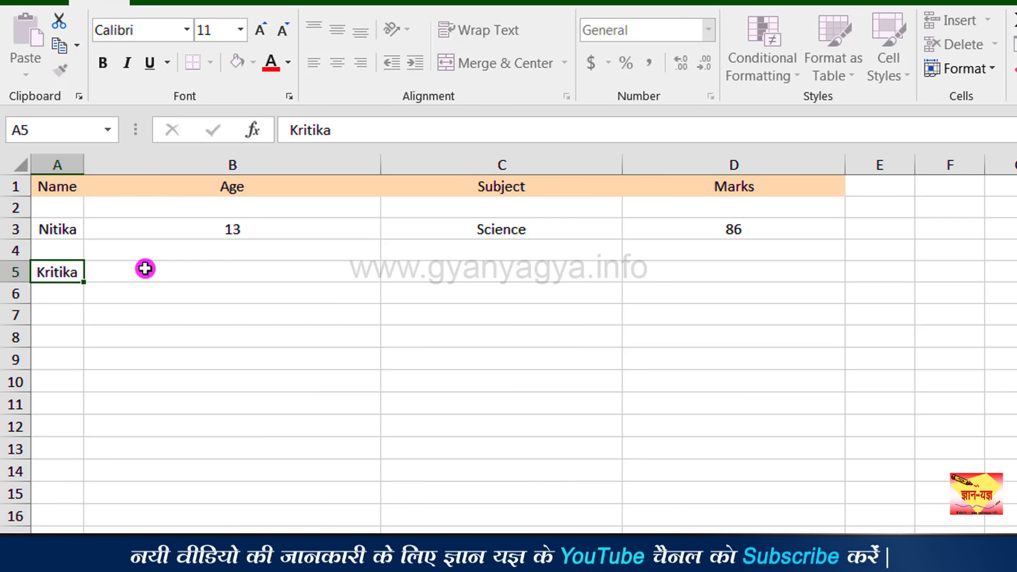
pyautogui.press('Return')
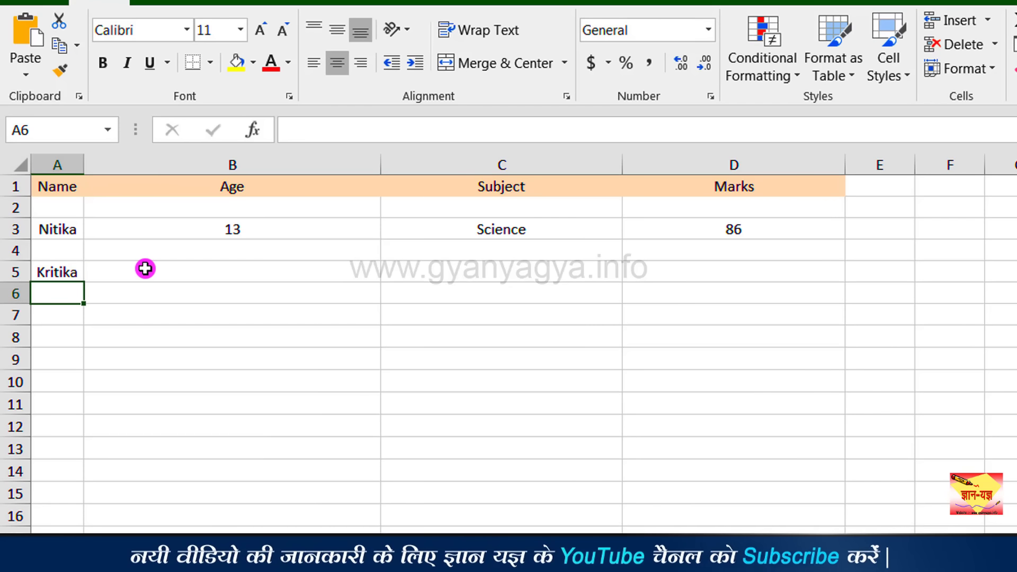
# - Start an IFERROR formula in B5 with a nested VLOOKUP that uses A5 as its lookup value
pyautogui.click(195, 274)
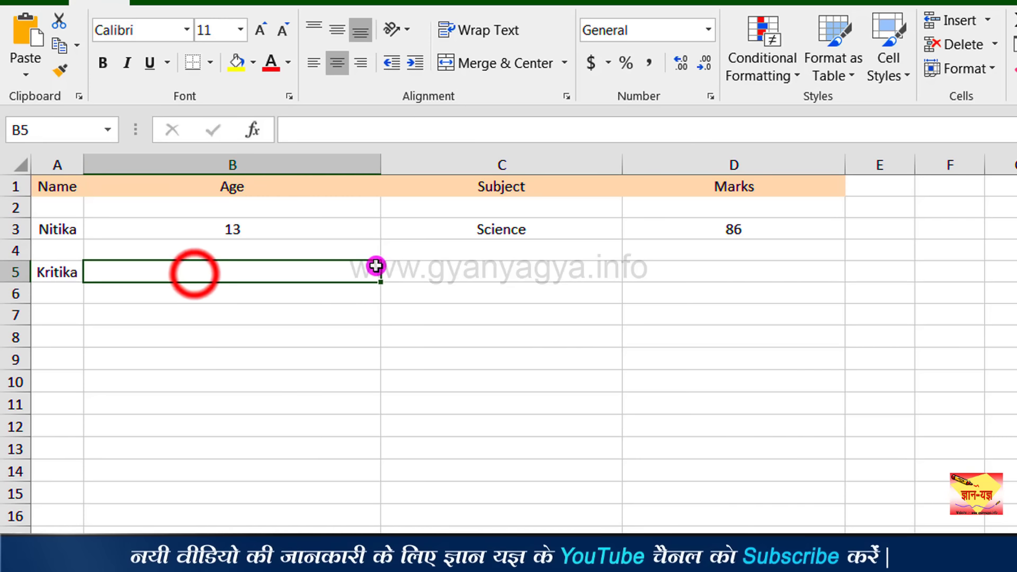
pyautogui.write('=')
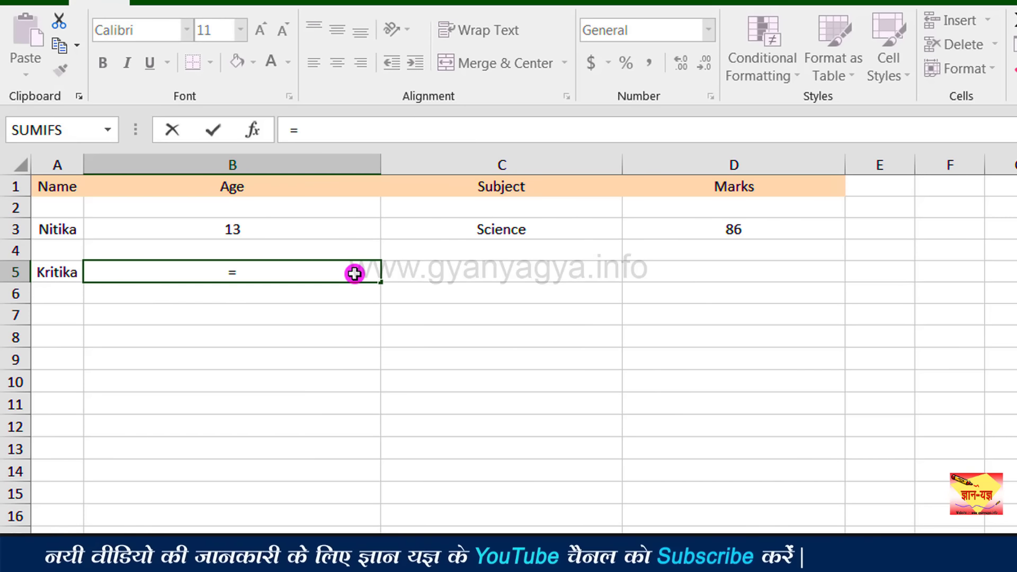
pyautogui.write('if')
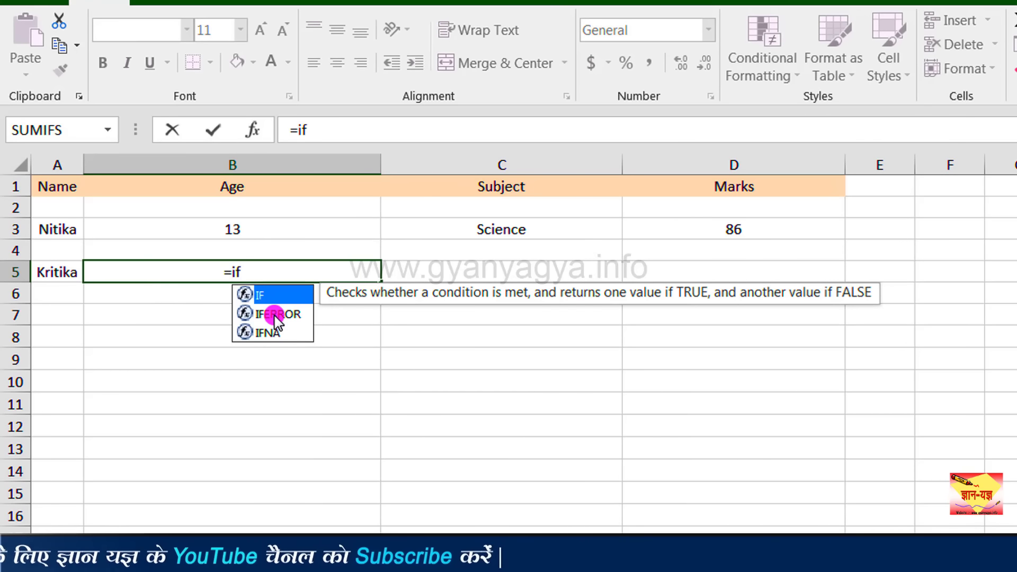
pyautogui.doubleClick(278, 315)
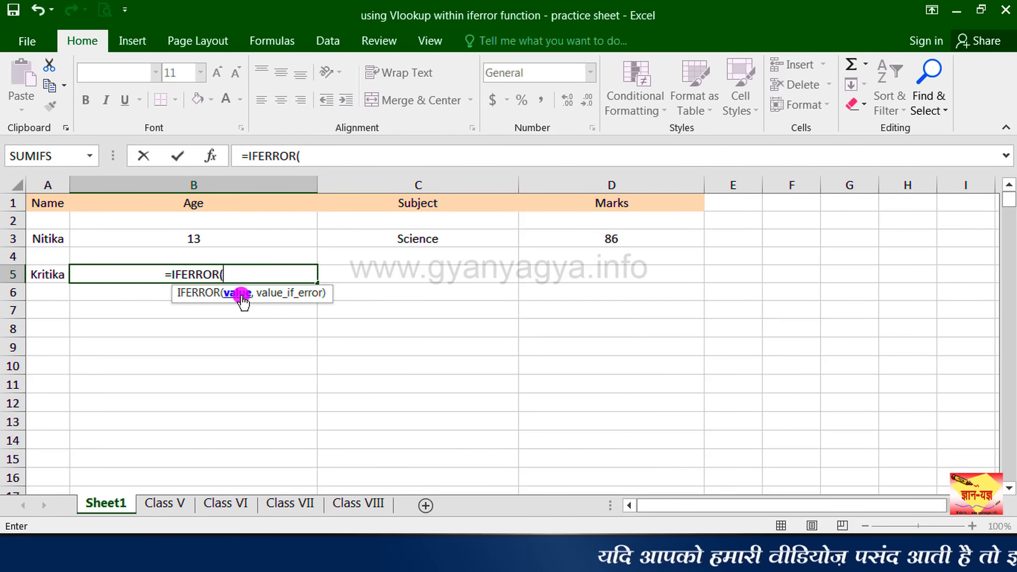
pyautogui.write('vl')
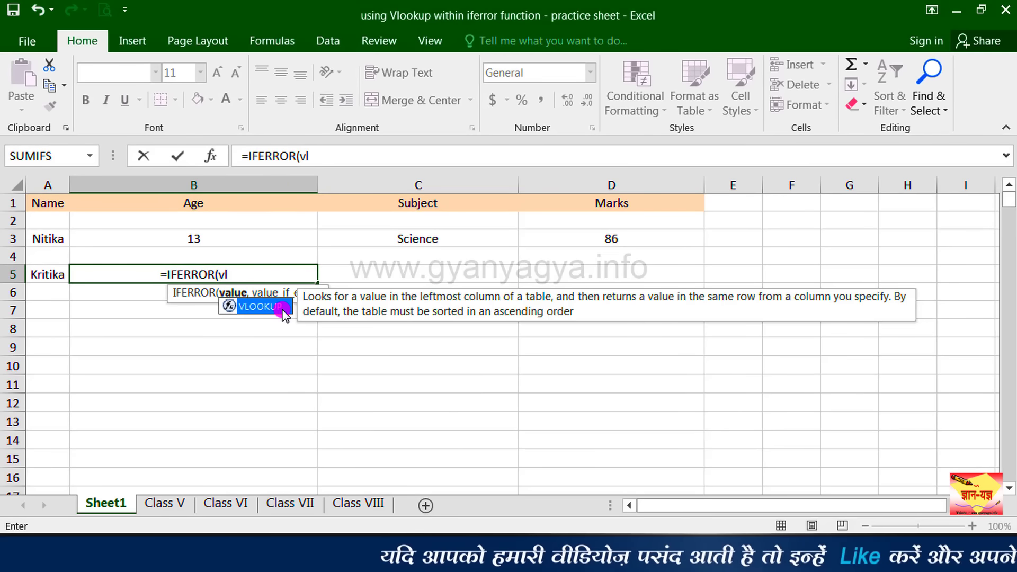
pyautogui.doubleClick(260, 306)
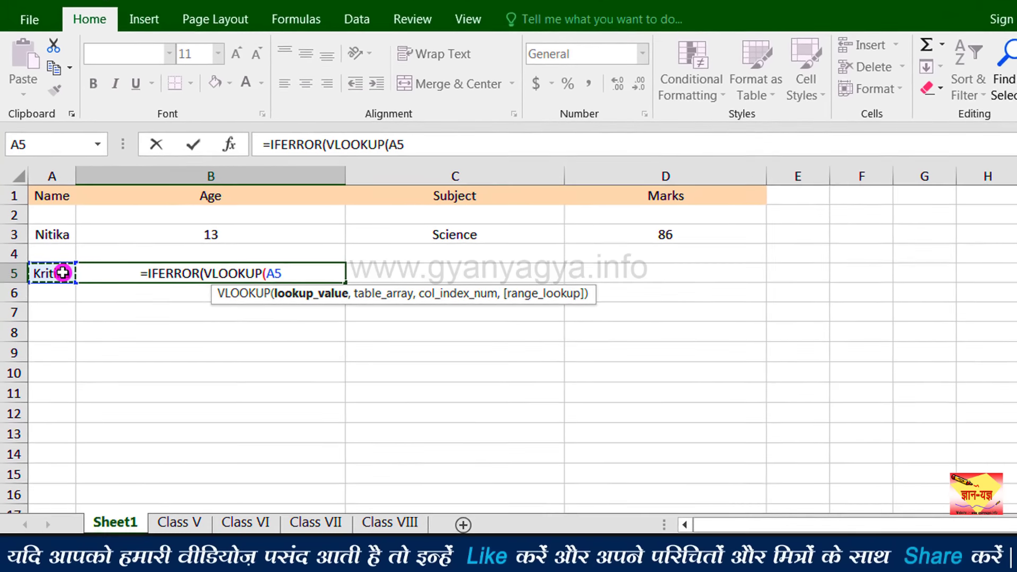
pyautogui.write(',')
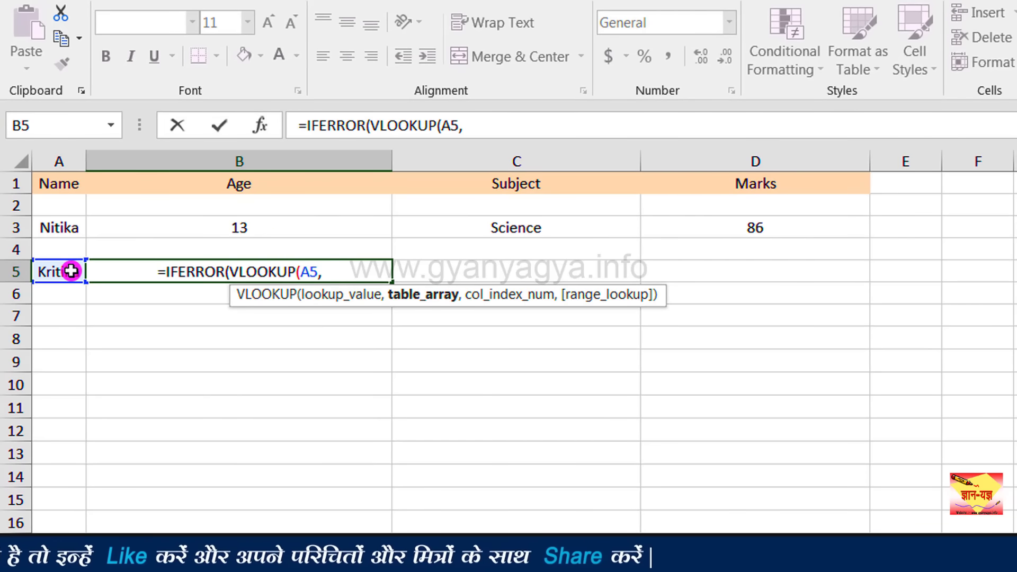
# - Complete B5's first VLOOKUP with the named range fifth, column index number 2 and 0 for an exact match
pyautogui.write('fifth')
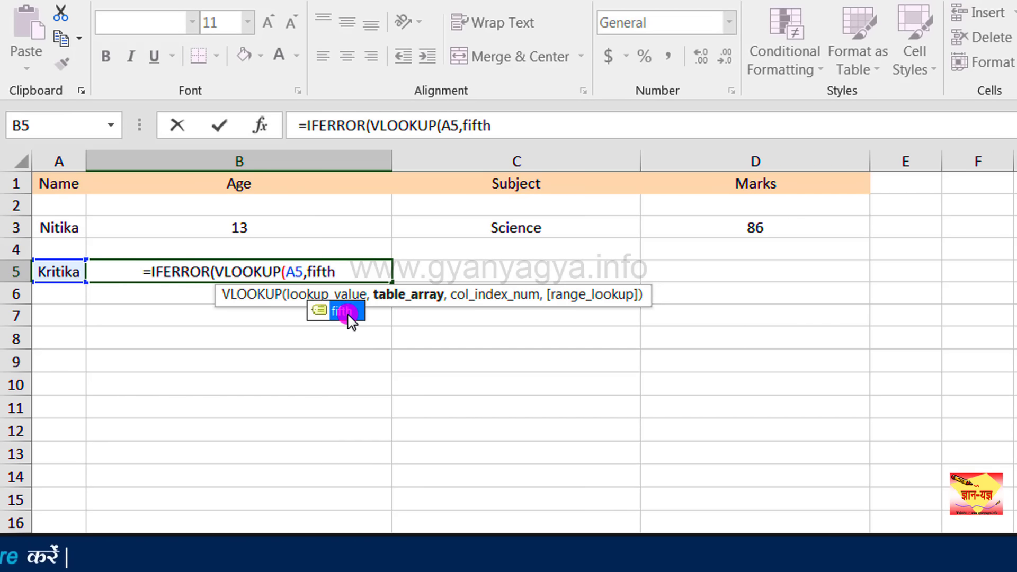
pyautogui.write(',')
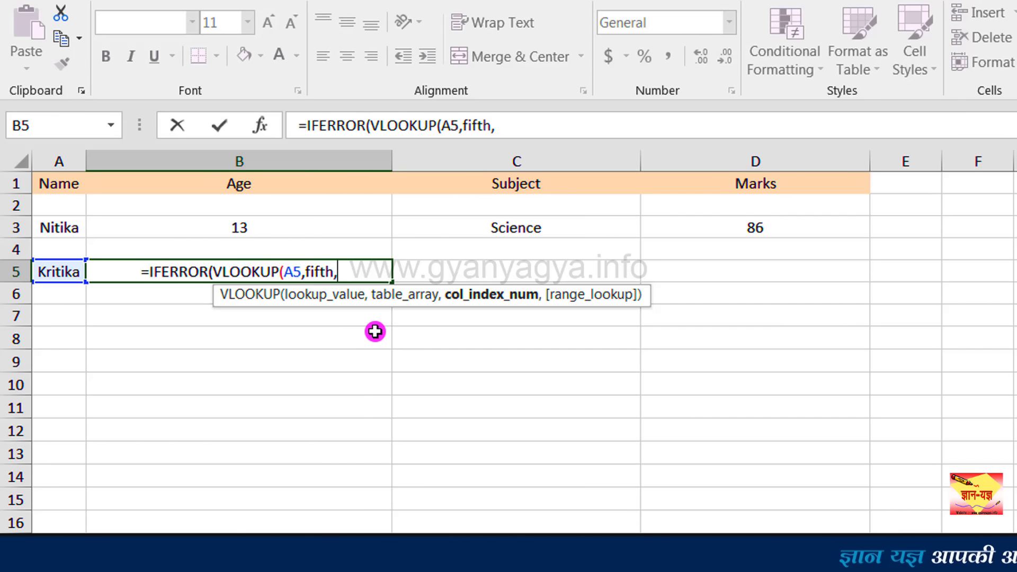
pyautogui.write('2')
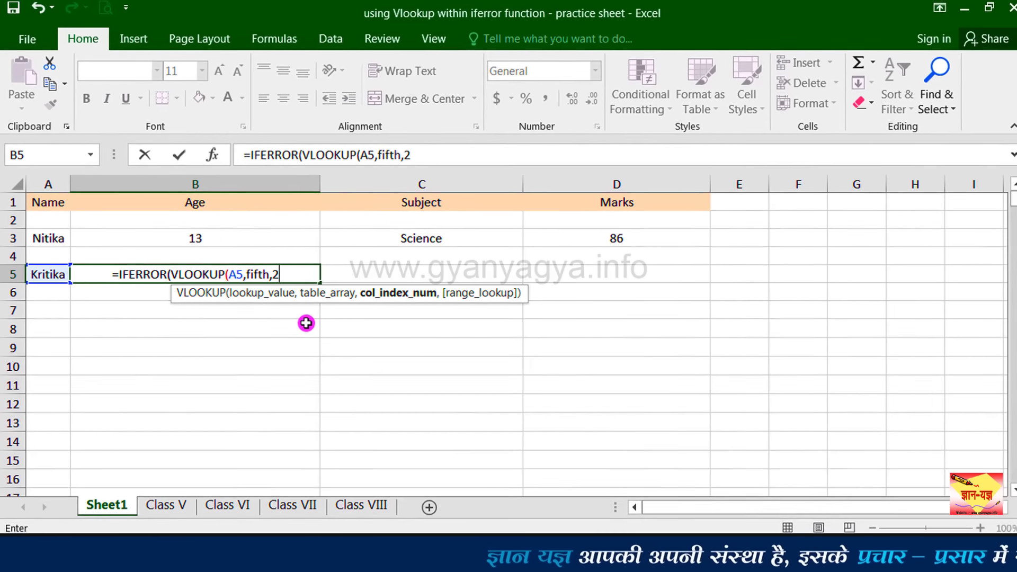
pyautogui.write(',0')
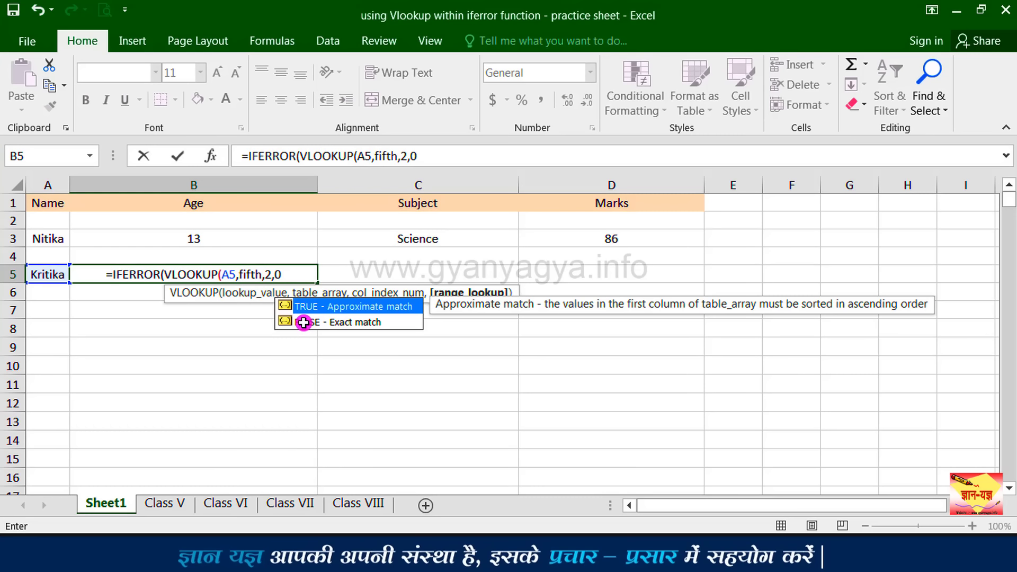
pyautogui.write('),')
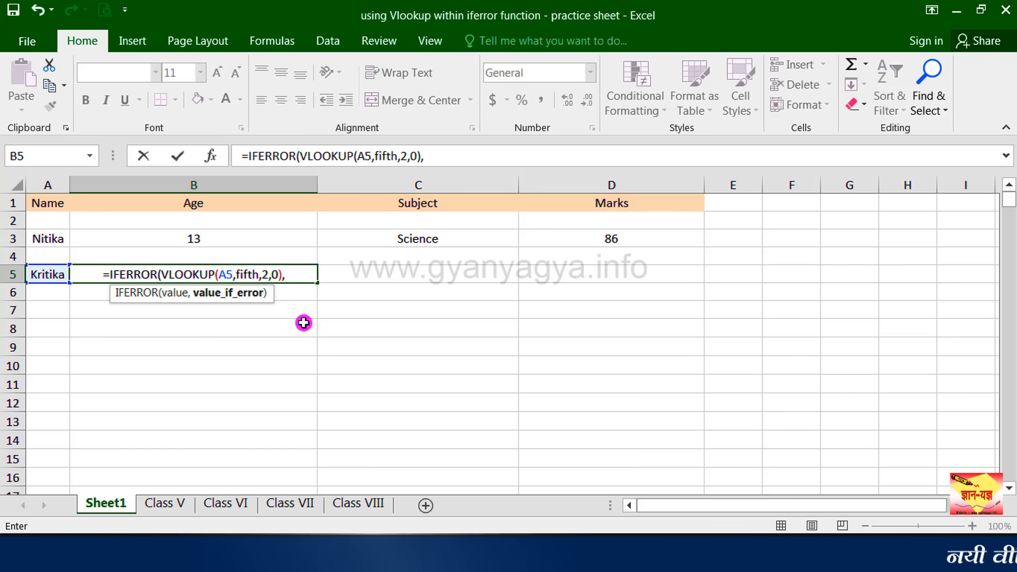
# - Nest a second IFERROR with a VLOOKUP in B5's value_if_error argument, using A5 as the lookup value
pyautogui.write('I')
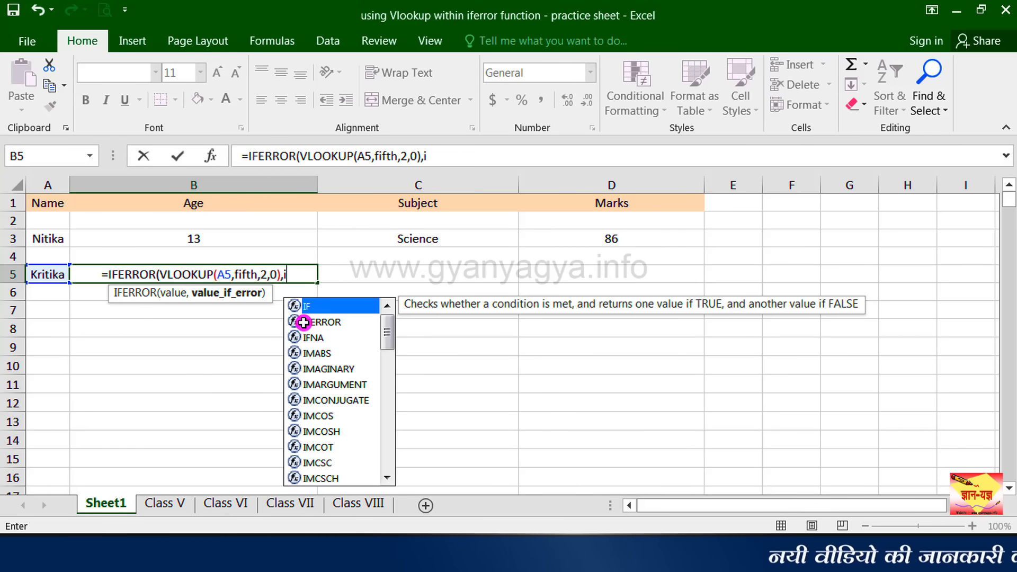
pyautogui.doubleClick(336, 320)
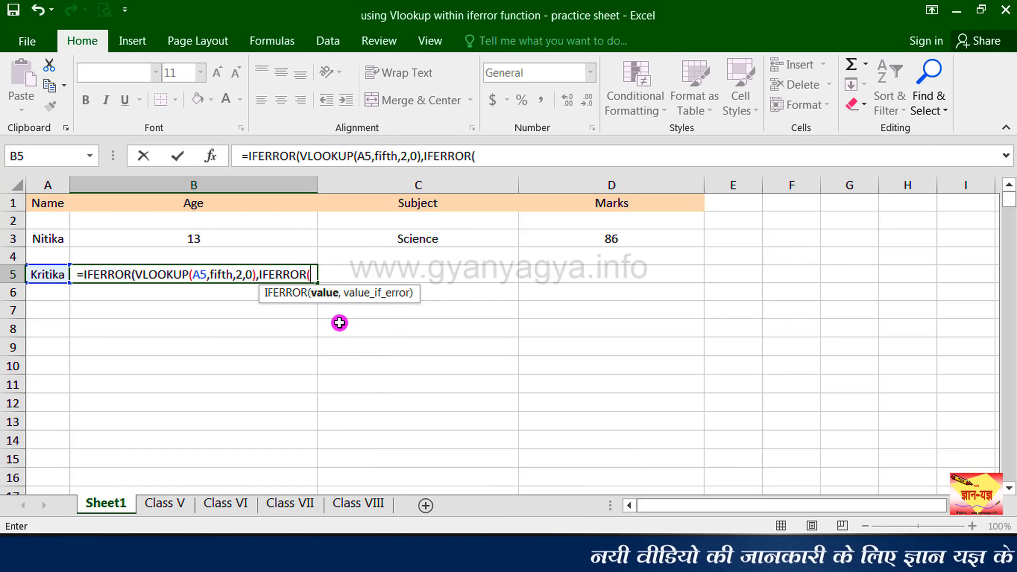
pyautogui.write('vloo')
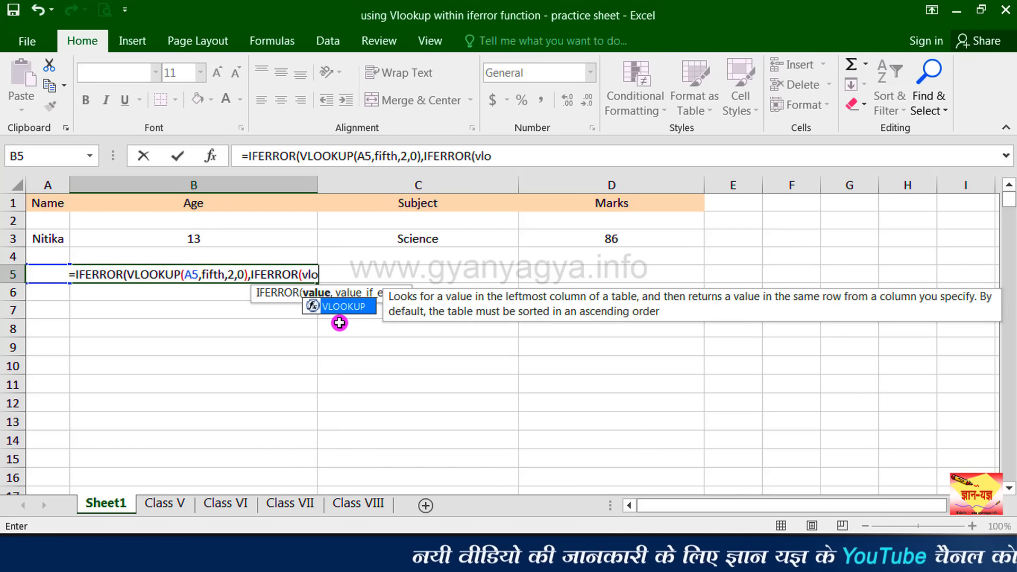
pyautogui.doubleClick(336, 320)
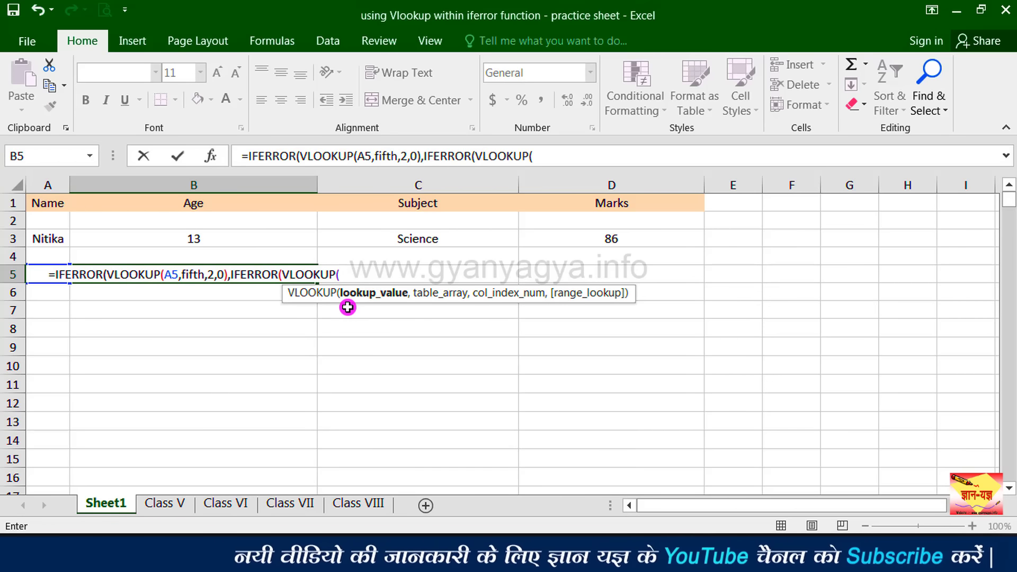
pyautogui.write('A5')
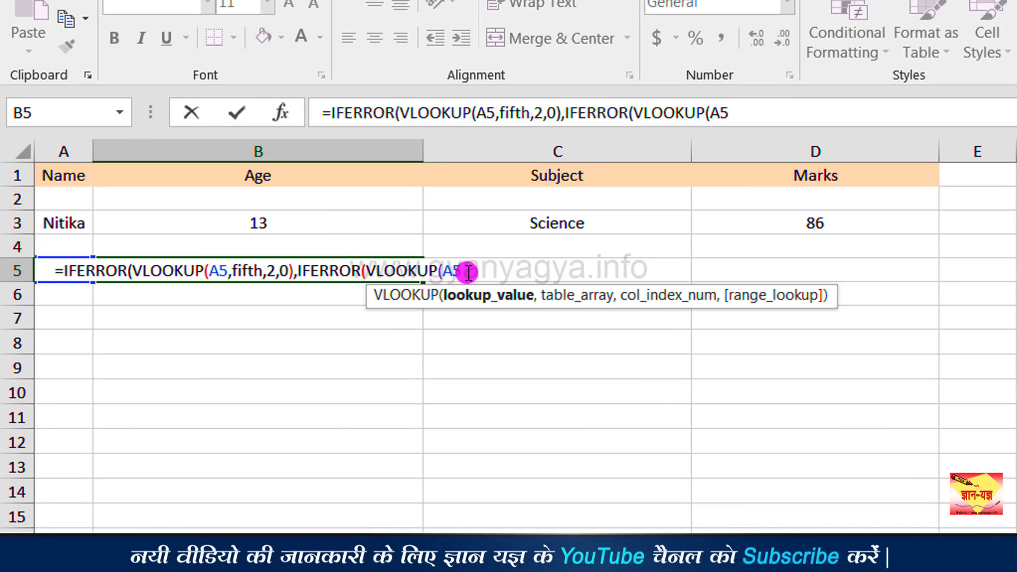
pyautogui.write(',')
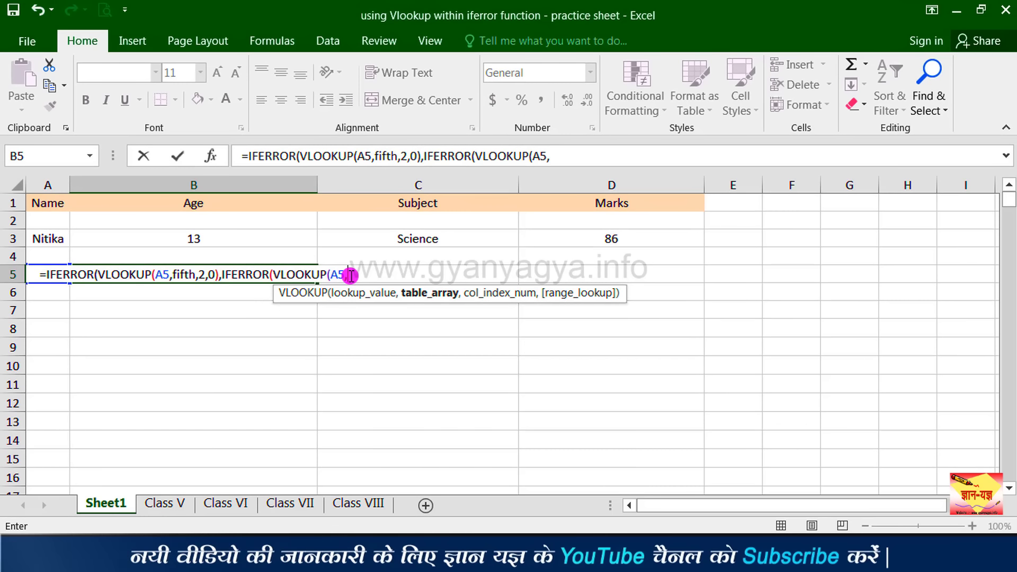
# - Complete B5's second VLOOKUP with the named range sixth, column index number 2 and 0 for an exact match
pyautogui.write('si')
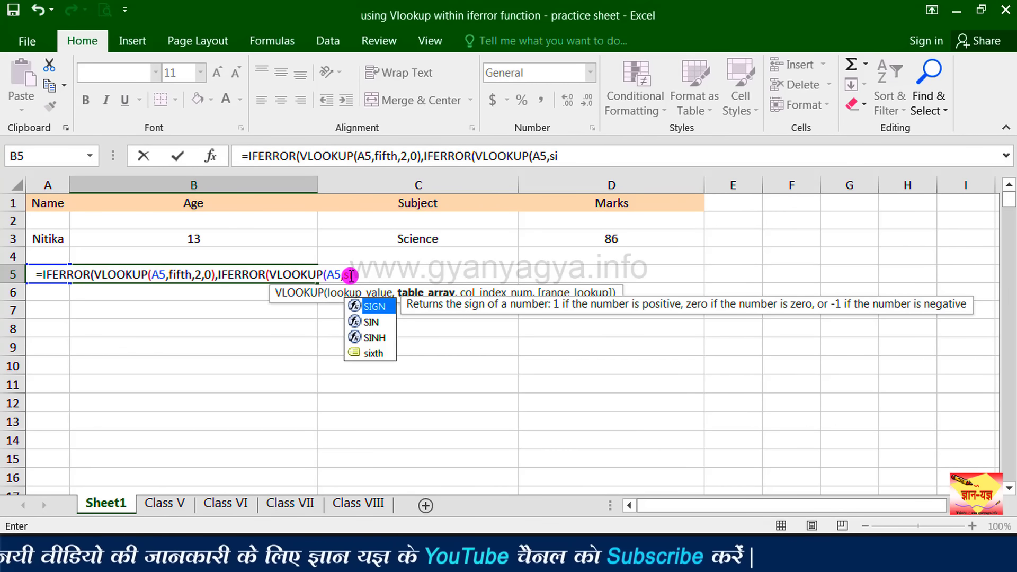
pyautogui.doubleClick(376, 354)
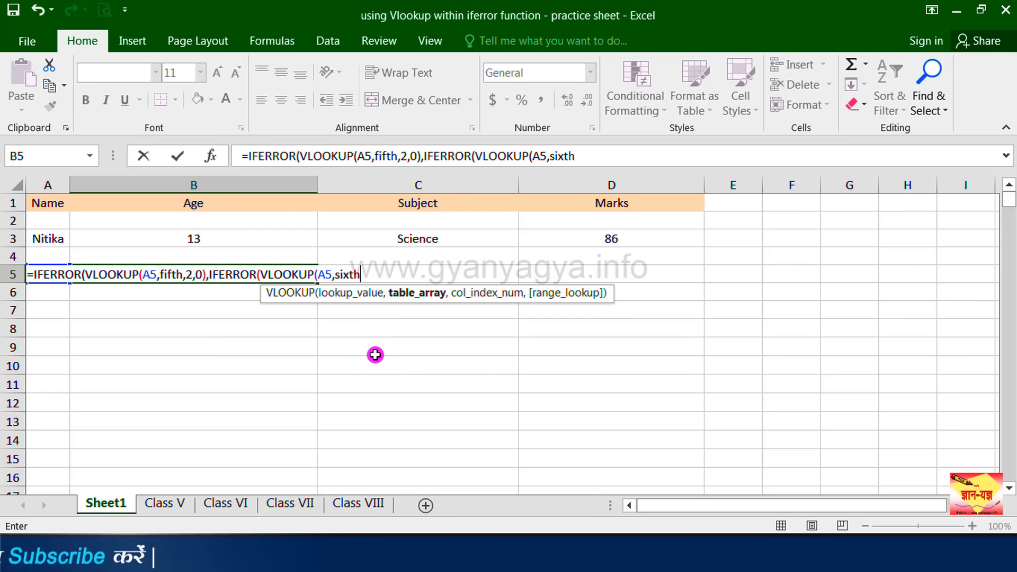
pyautogui.write(',')
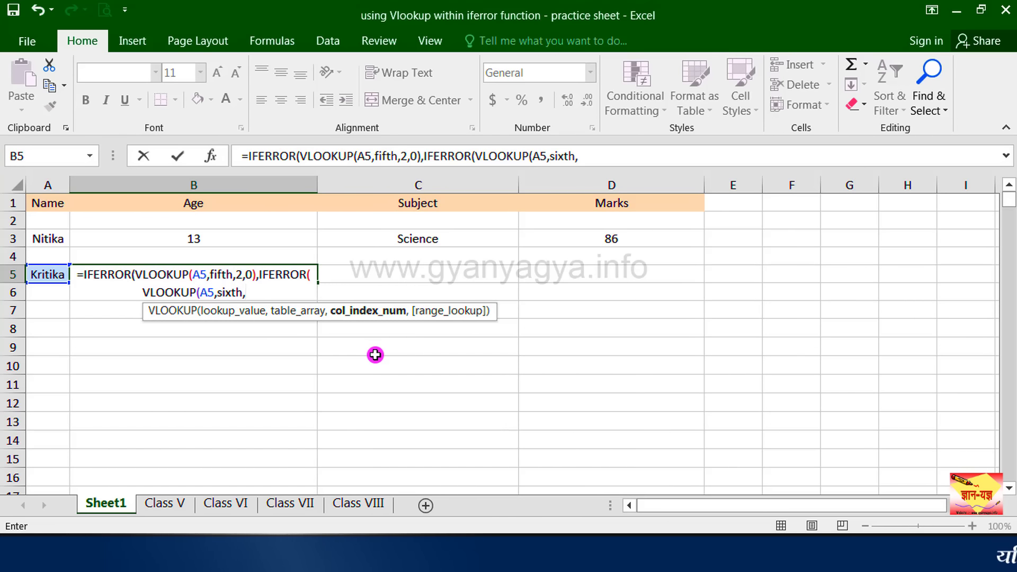
pyautogui.write('2')
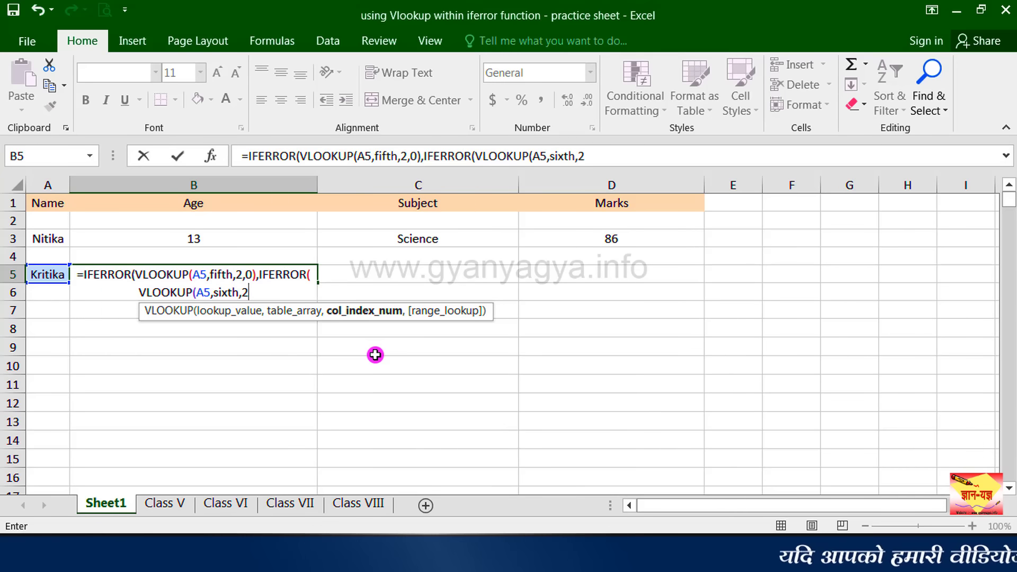
pyautogui.write(',0')
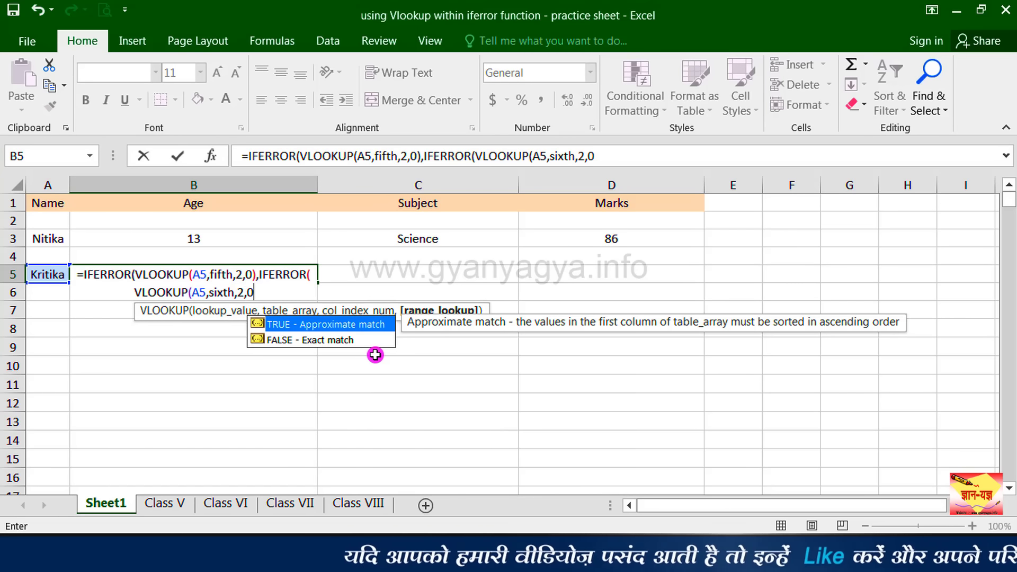
pyautogui.write('),')
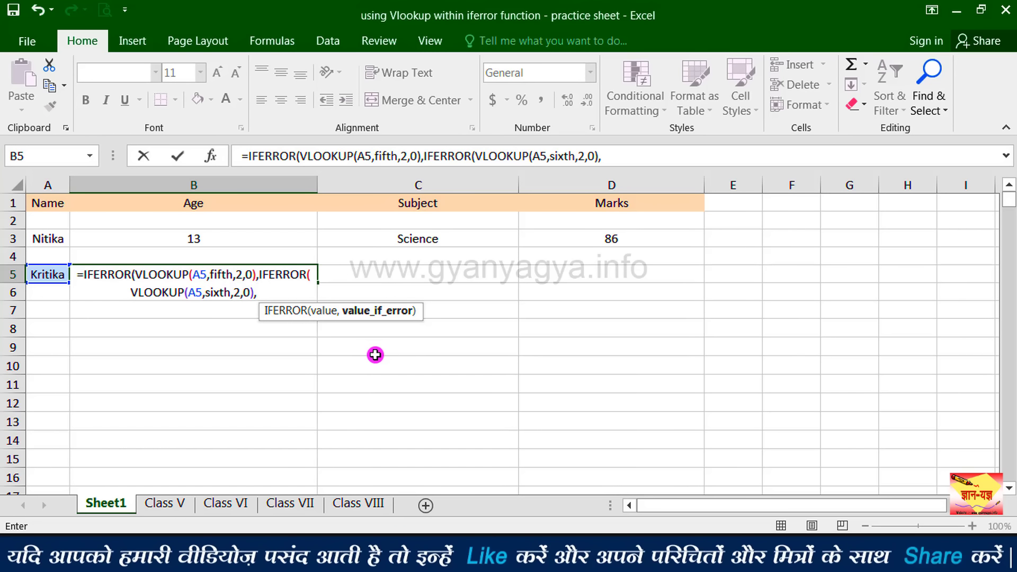
# - Finish B5's formula with nested IFERROR VLOOKUPs of A5 in seventh and eight, column 2, match 0, and the fallback text "record not found"
pyautogui.write('ifth,2,0),IFERROR(VLOOKUP(A5,sixth,2,0),IFERROR(VLOOKUP(A5,seventh,2,0),IFERROR(VLOOKUP(A5,eight,2,0)')
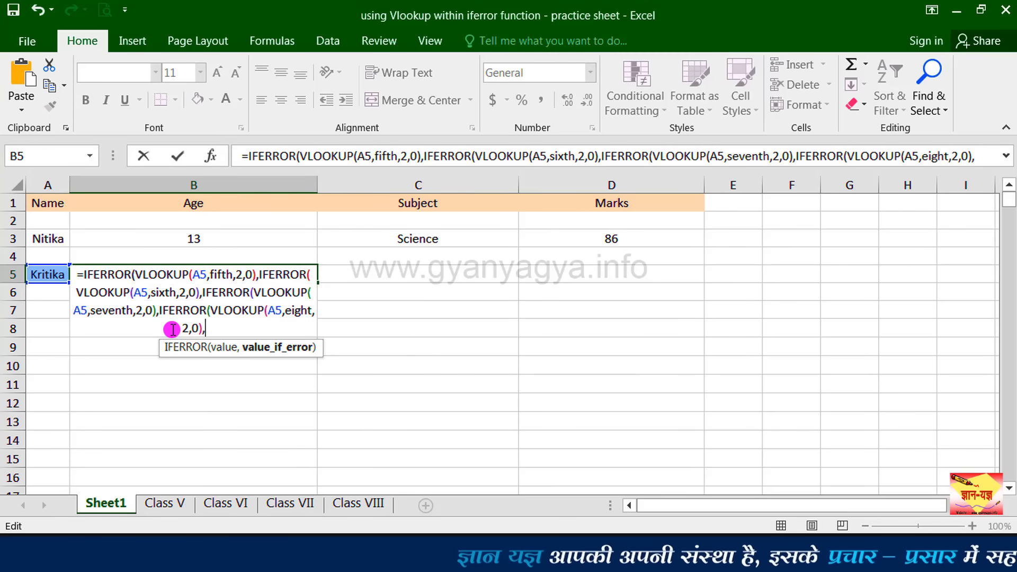
pyautogui.write(',')
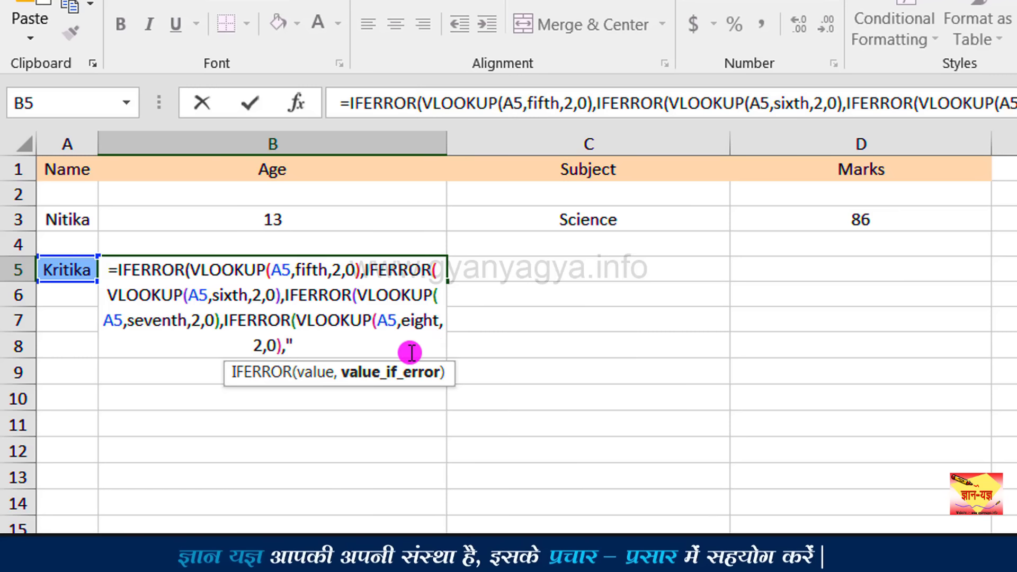
pyautogui.write('"record not found"')
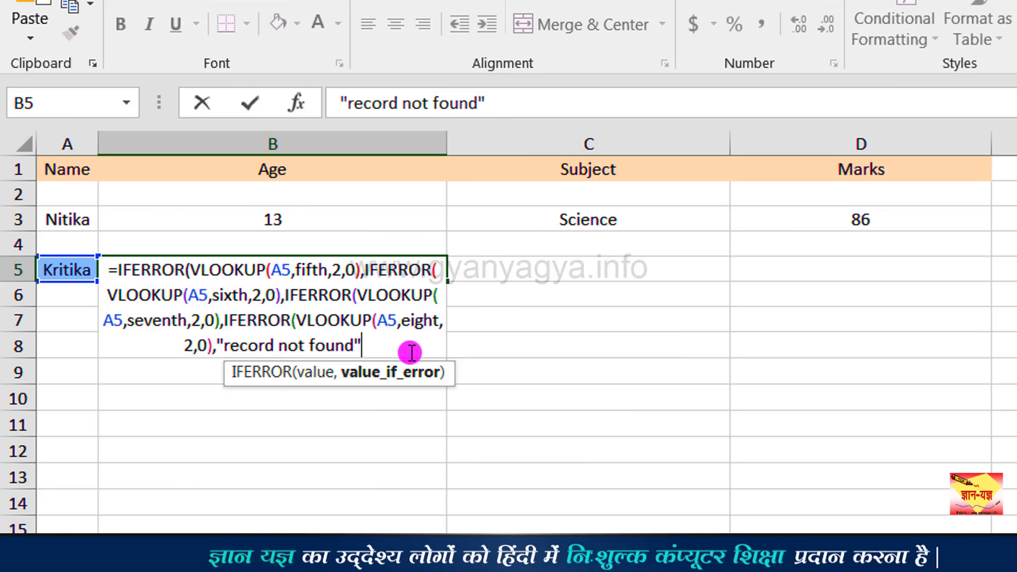
pyautogui.write('))')
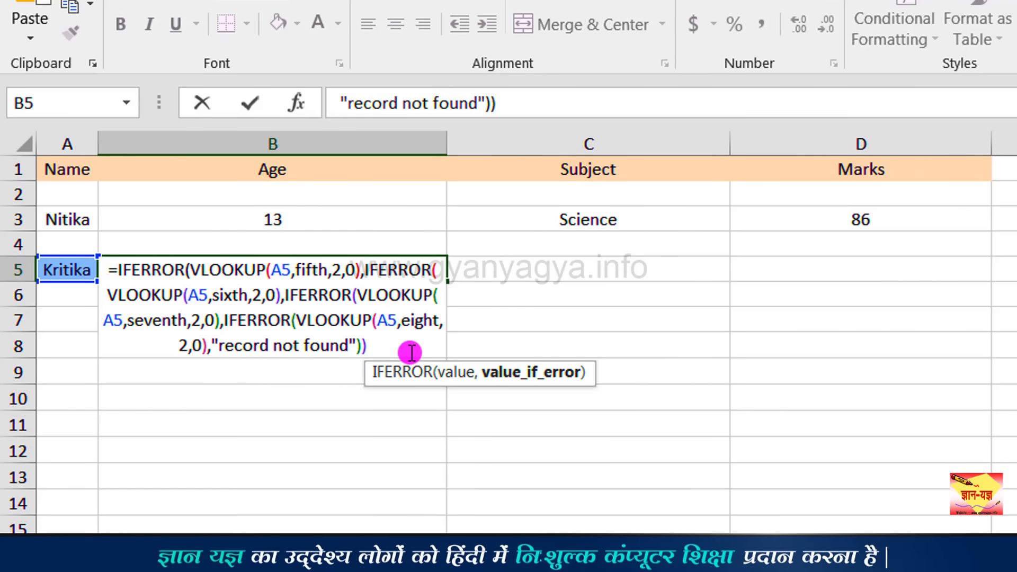
pyautogui.write('))')
pyautogui.press('Return')
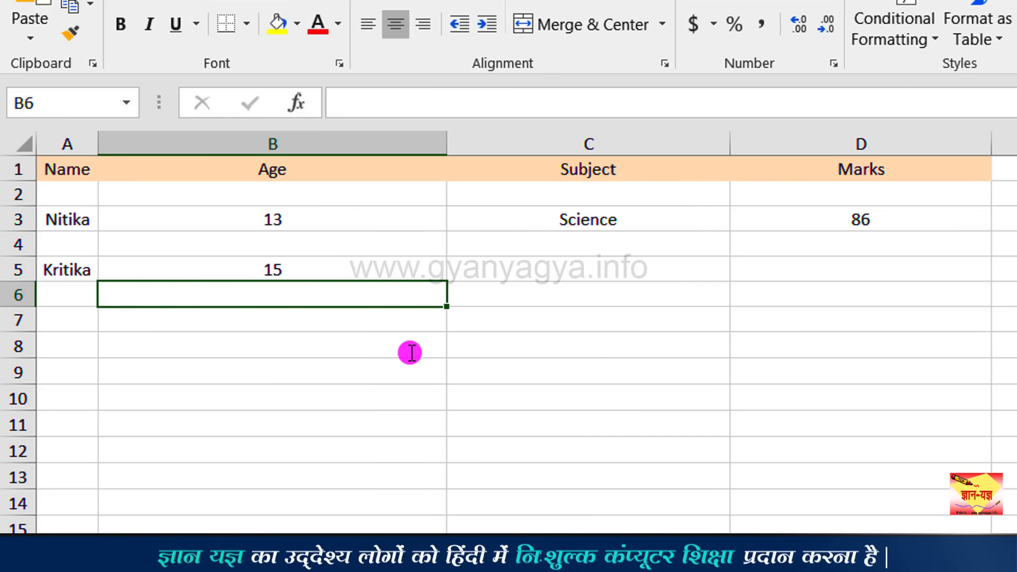
# - Replace the name in A5 with a different person's name and check the lookup result in B5
pyautogui.click(398, 269)
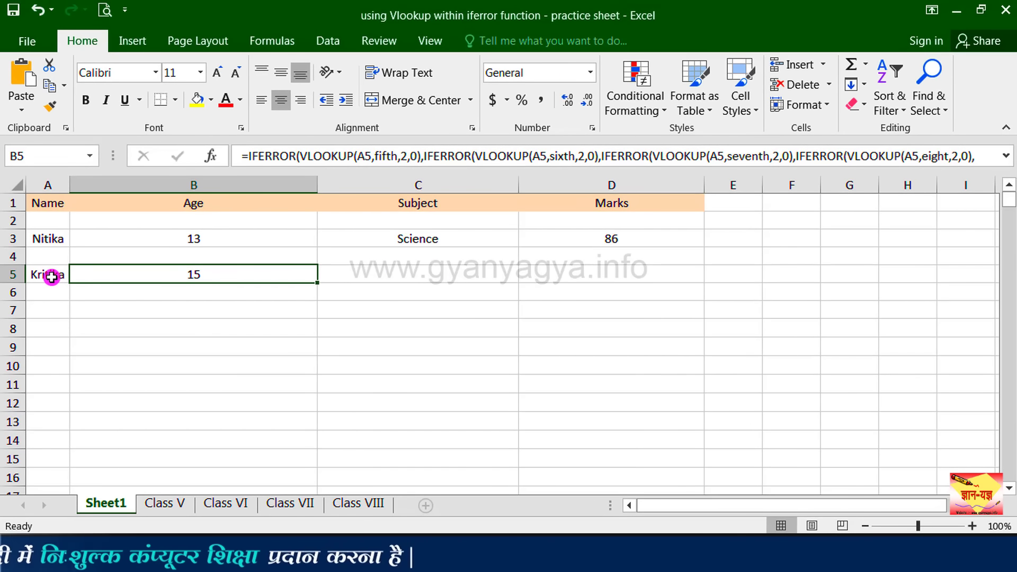
pyautogui.click(69, 274)
pyautogui.write('Vibhor')
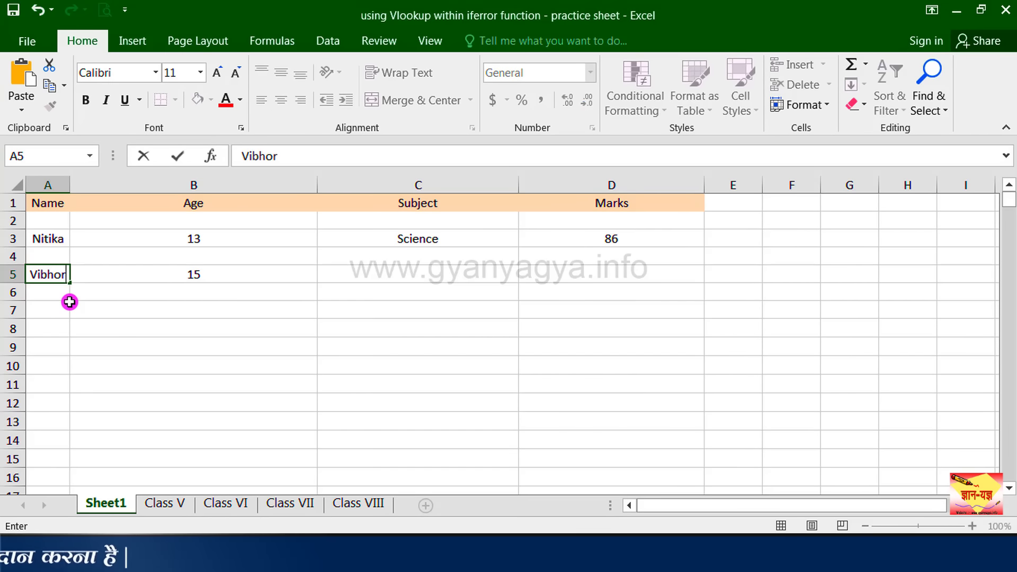
pyautogui.press('Return')
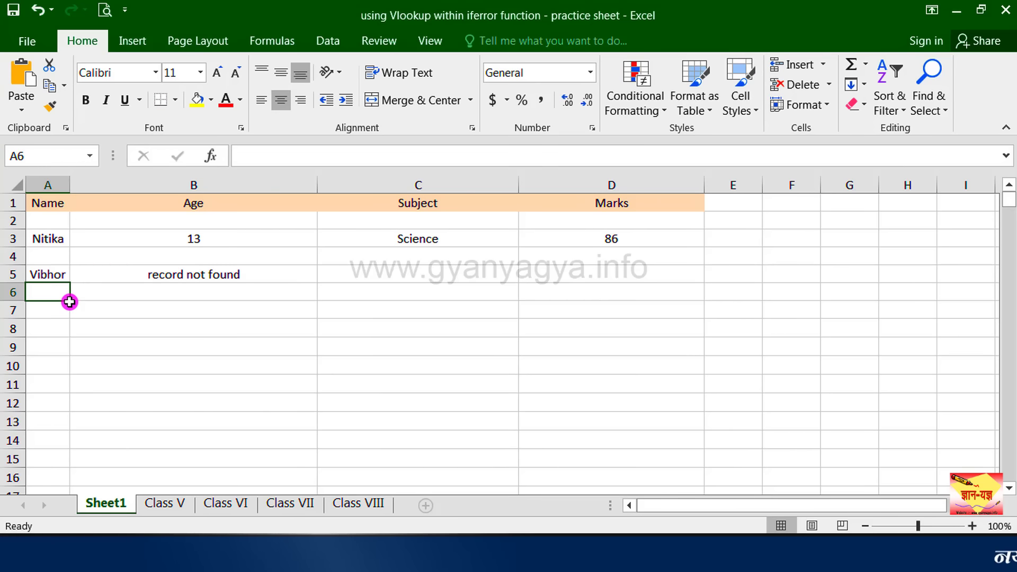
pyautogui.click(117, 273)
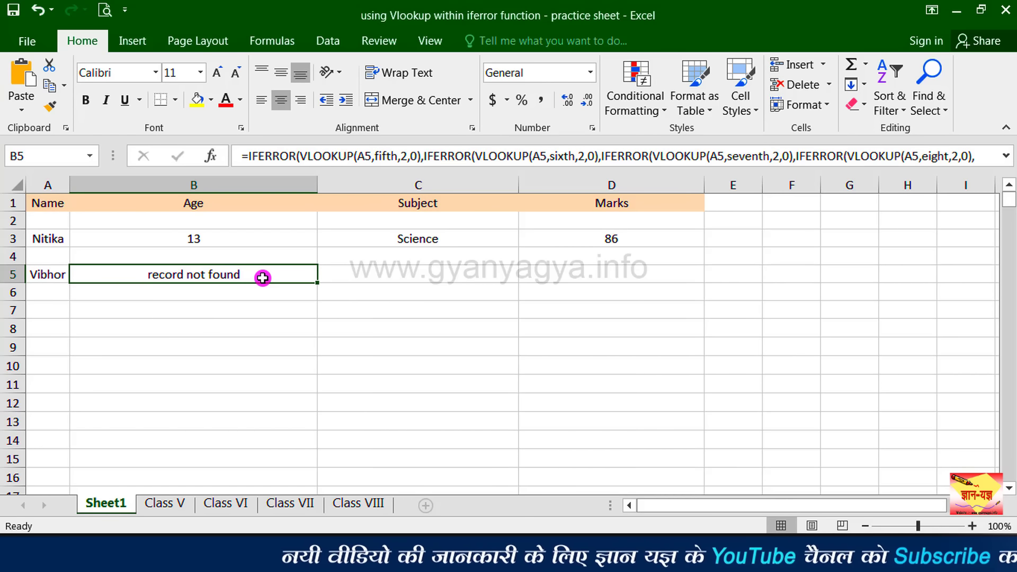
pyautogui.click(186, 508)
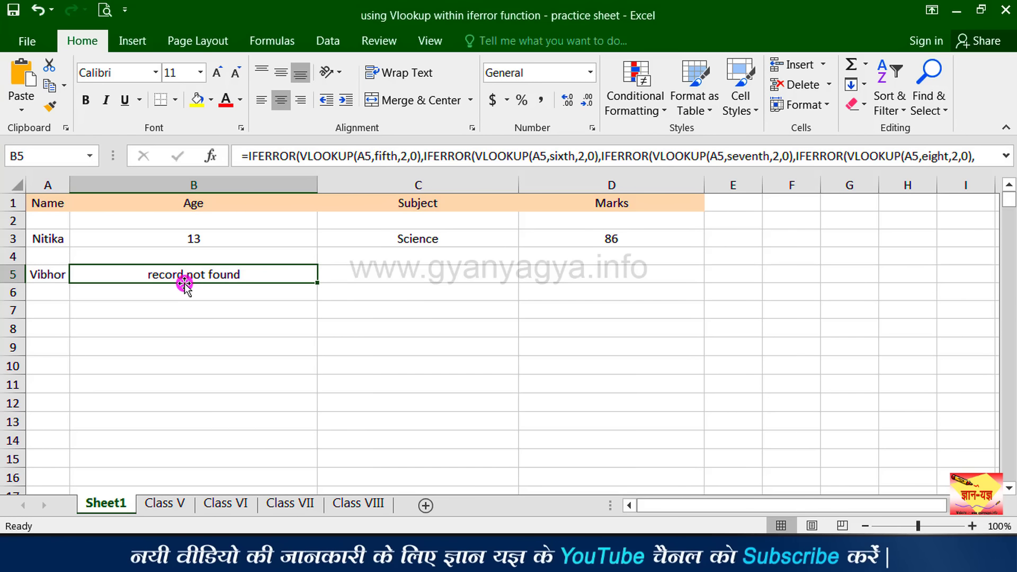
pyautogui.click(271, 276)
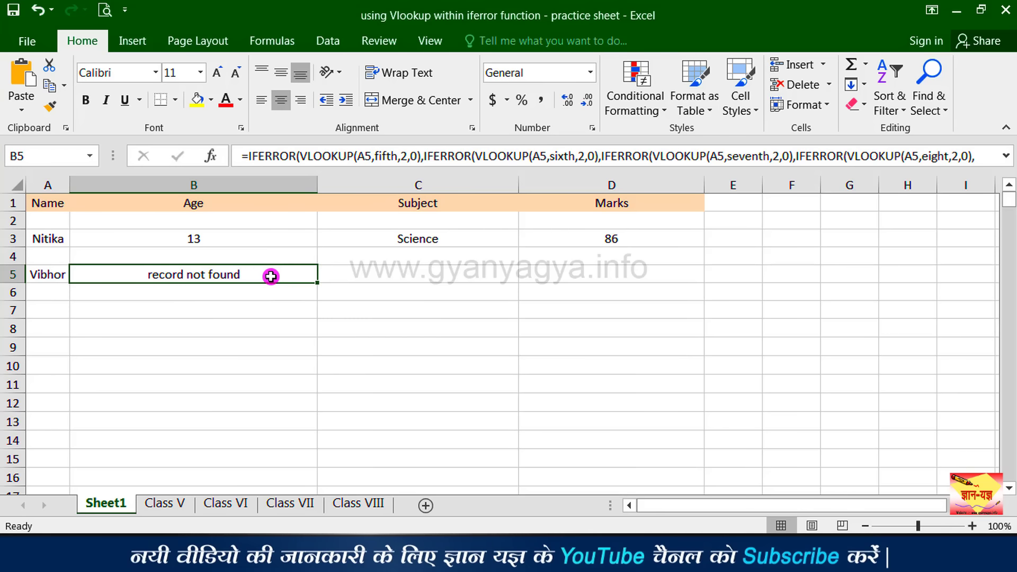